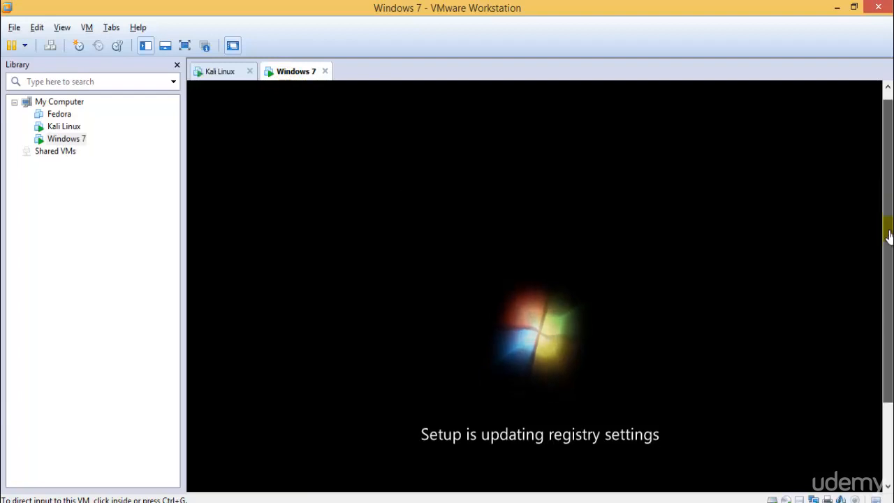
# Step: Boot the Kali Linux VM from the first, normal GRUB entry instead of recovery mode
pyautogui.click(218, 72)
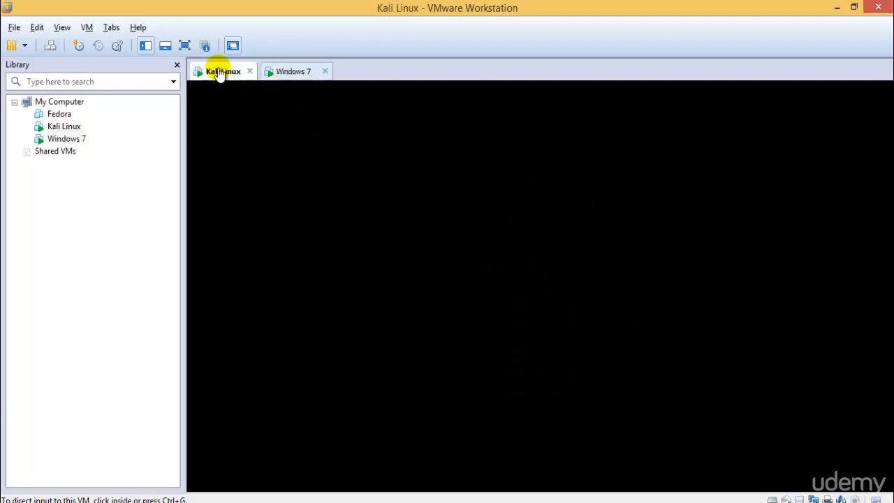
pyautogui.click(548, 190)
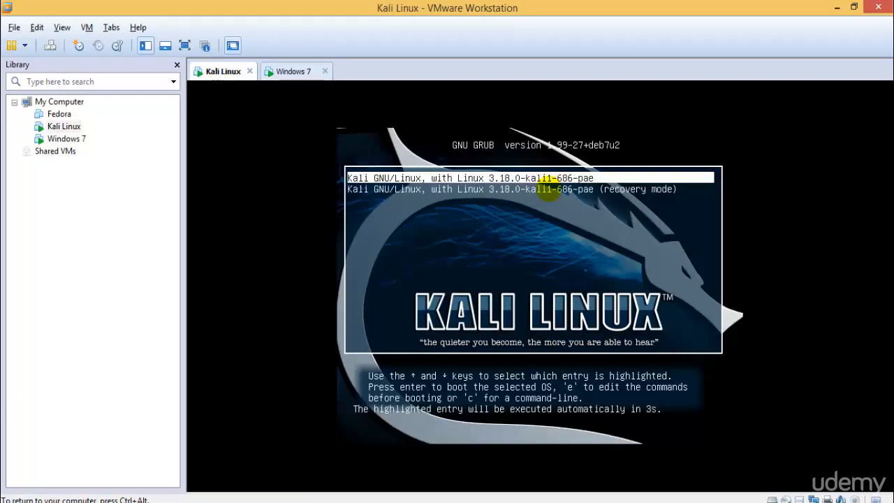
pyautogui.press('Down')
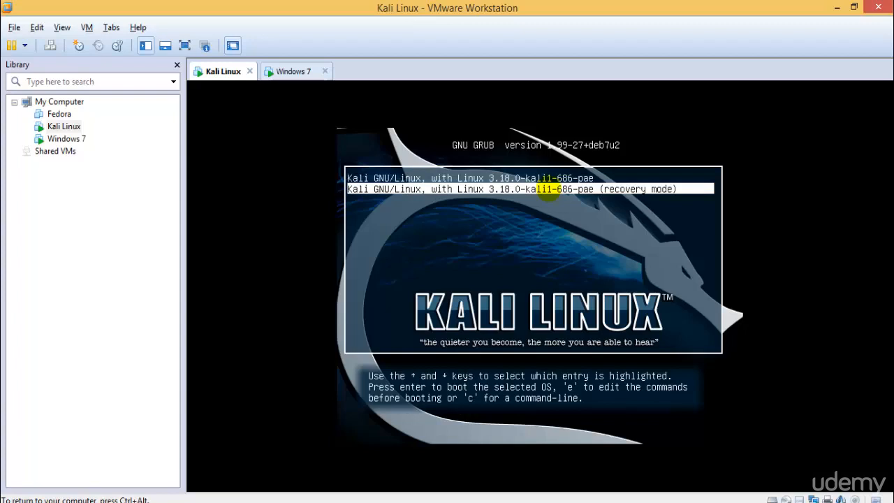
pyautogui.press('Up')
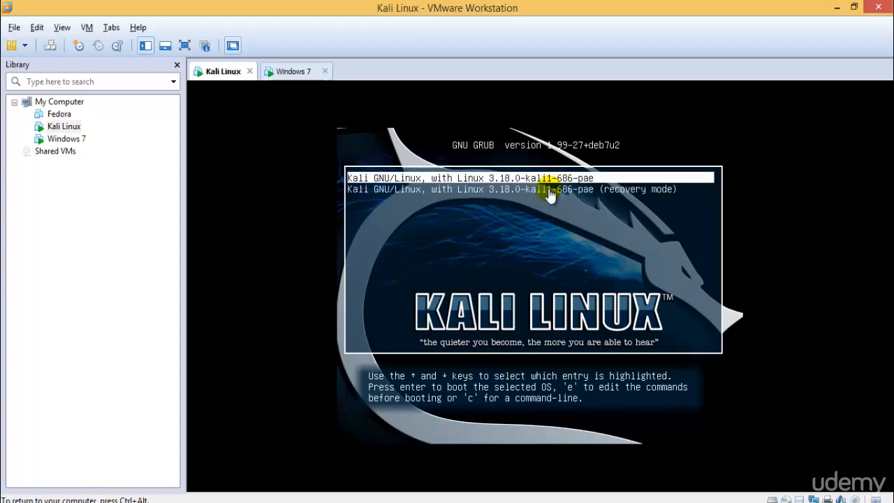
pyautogui.press('Down')
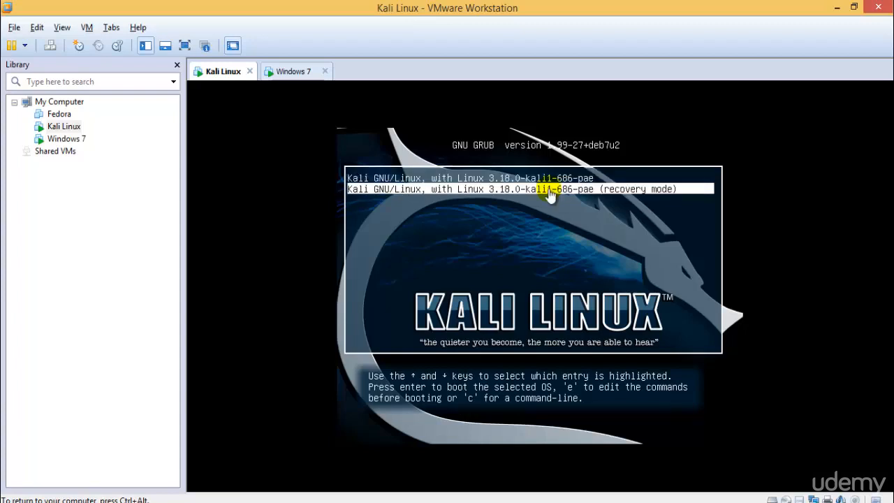
pyautogui.press('Up')
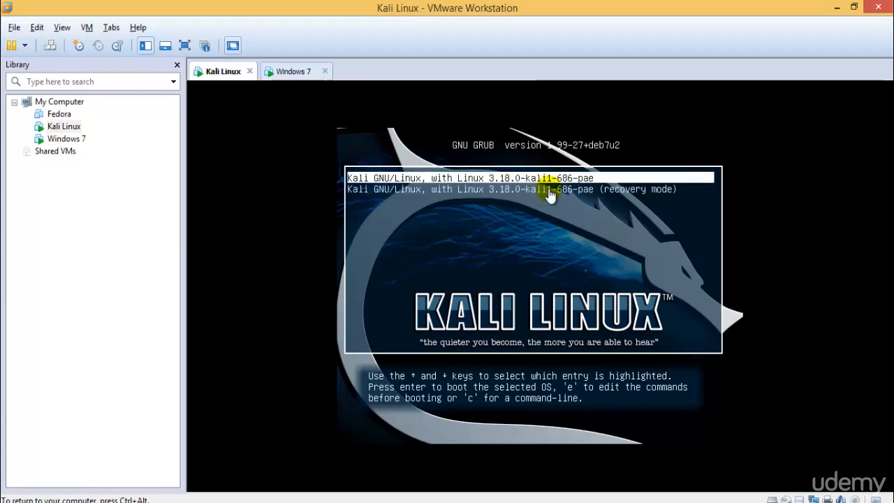
pyautogui.press('Return')
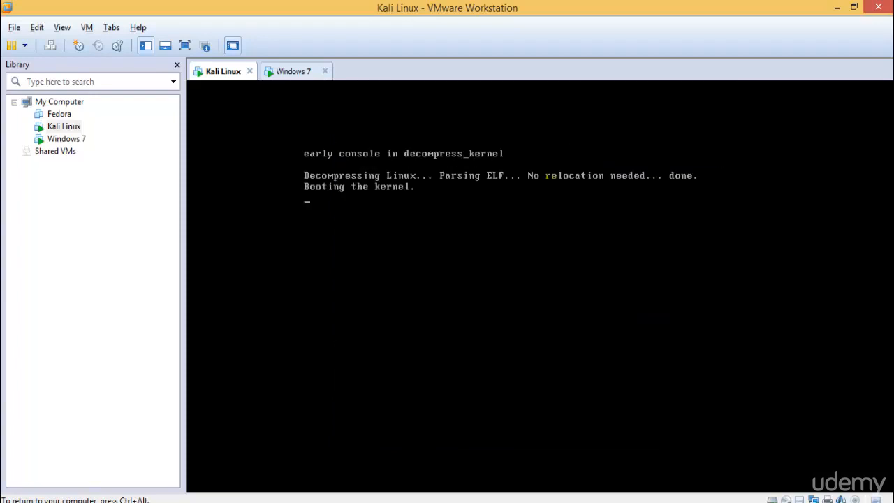
# Step: Show the Kali Linux VM full screen while it boots to the login screen
pyautogui.click(184, 45)
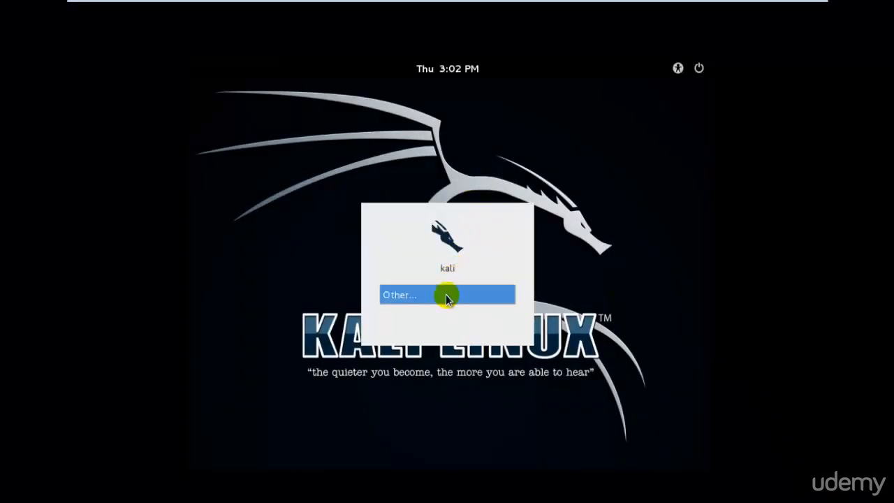
# Step: Log in to Kali through Other... as root with the account password
pyautogui.click(441, 301)
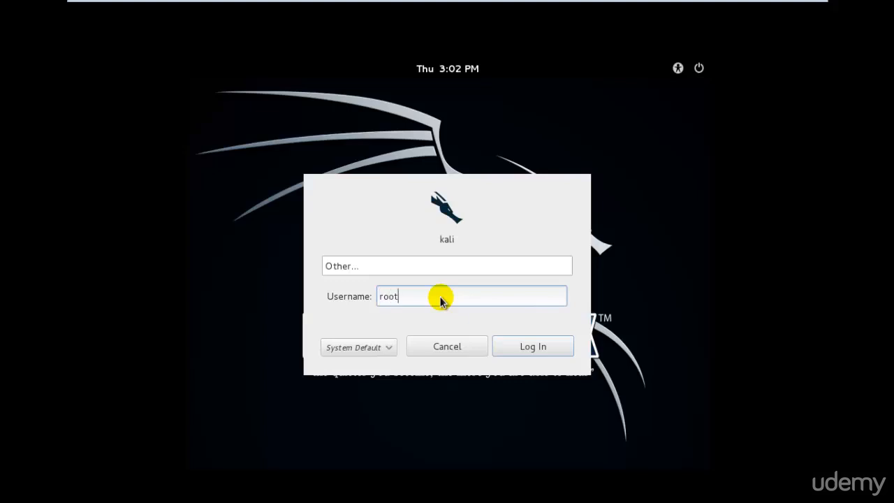
pyautogui.press('Return')
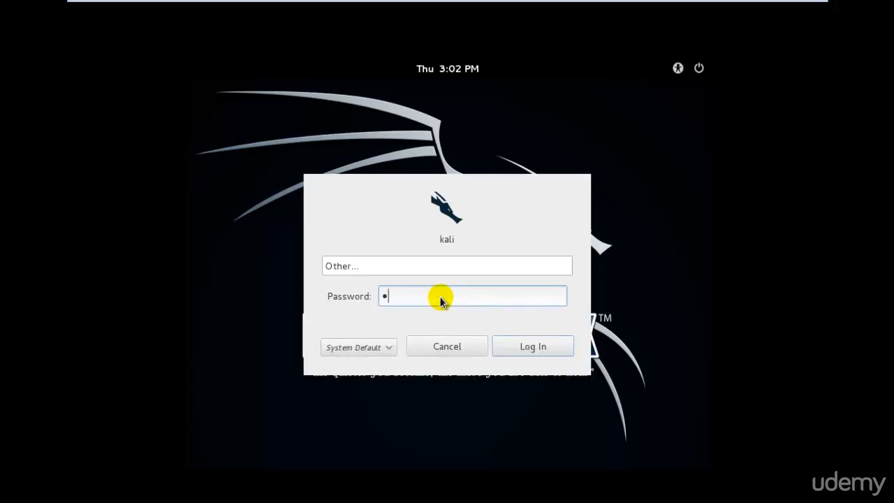
pyautogui.press('Return')
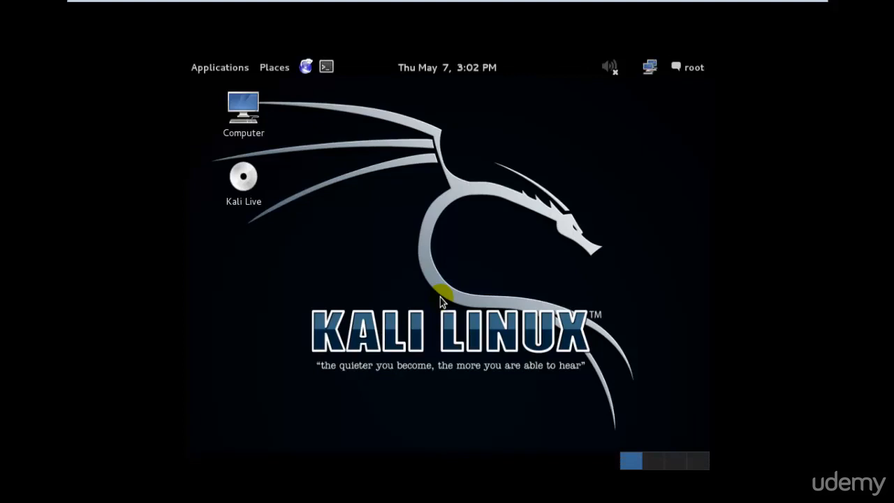
# Step: Open Kali's System Settings, briefly checking the Windows 7 VM before returning to full screen
pyautogui.click(694, 70)
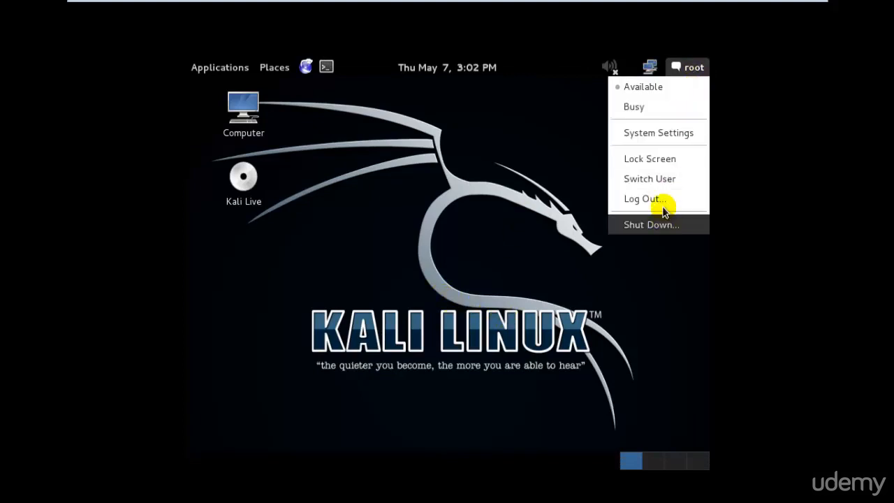
pyautogui.click(672, 130)
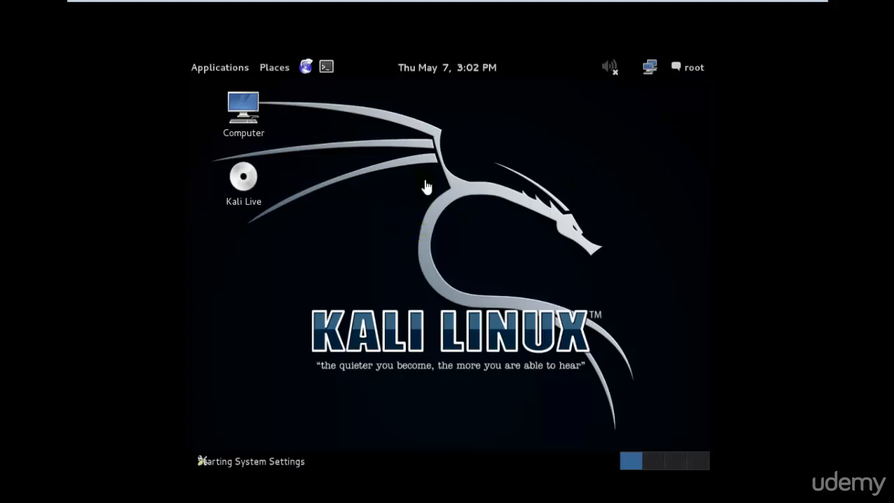
pyautogui.click(802, 16)
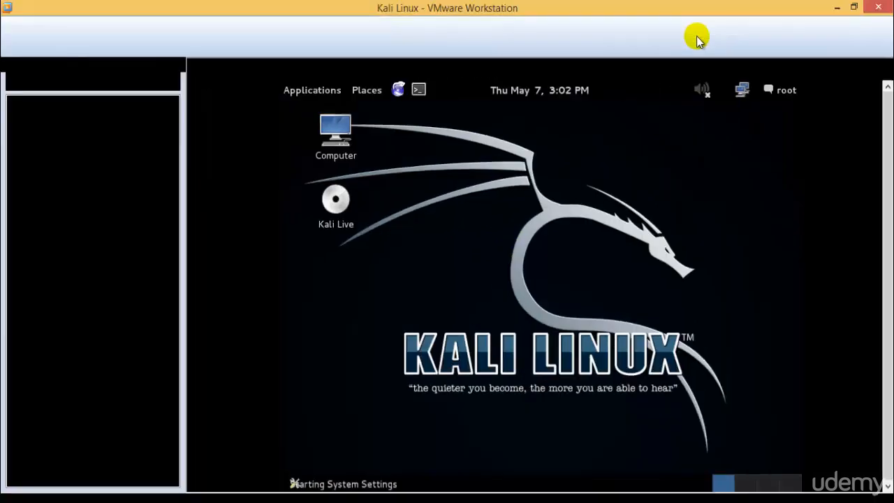
pyautogui.click(283, 71)
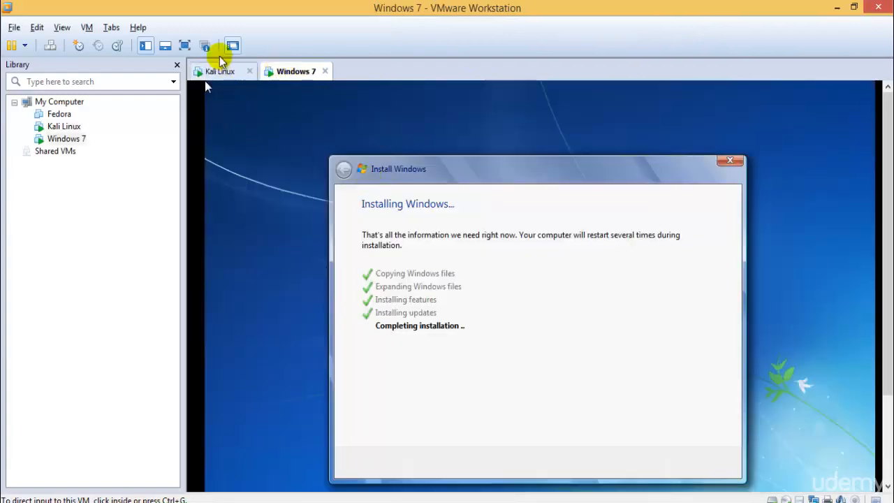
pyautogui.click(208, 73)
pyautogui.click(185, 46)
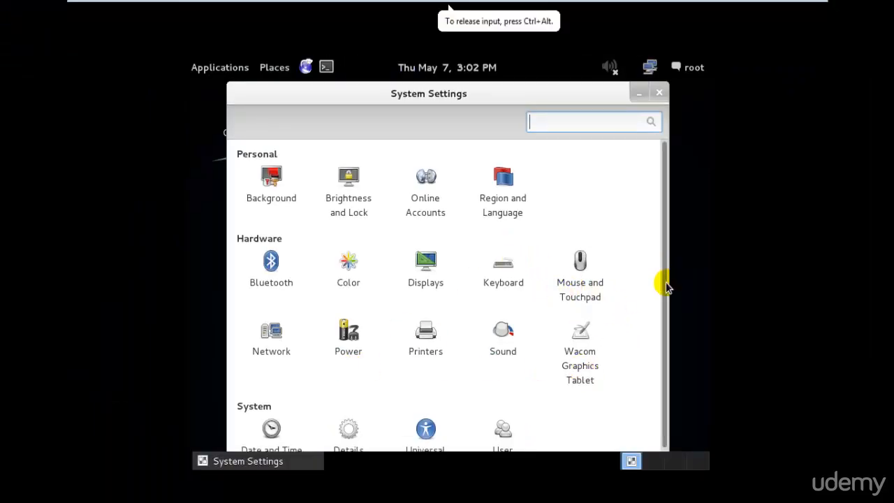
pyautogui.moveTo(666, 283); pyautogui.dragTo(679, 266)
# Step: Set Kali's display to 1360 x 768 (16:9), keep it, and exit full screen
pyautogui.click(427, 261)
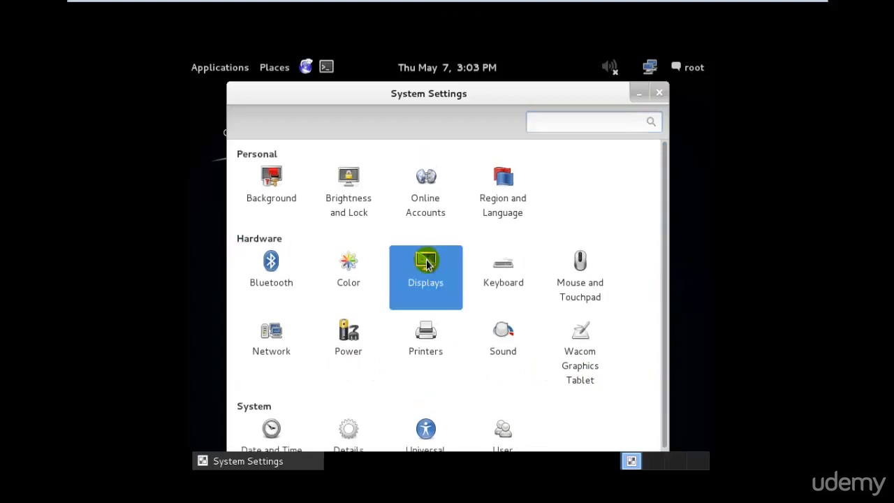
pyautogui.click(415, 335)
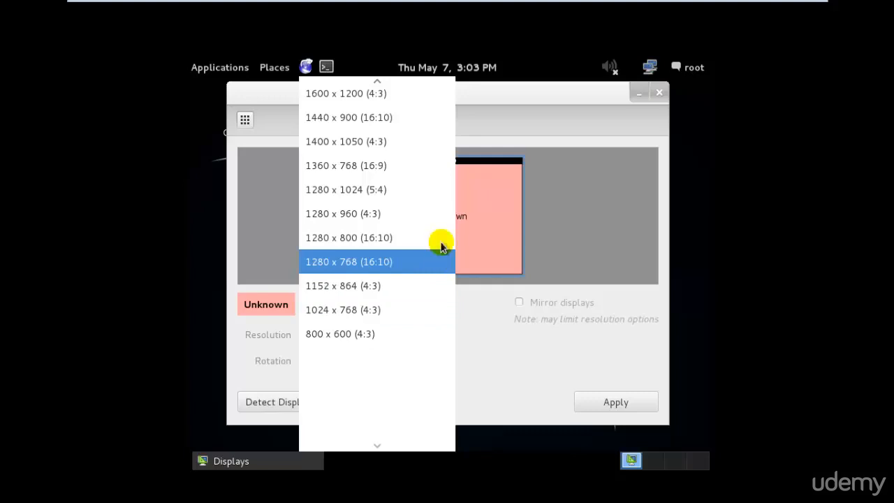
pyautogui.click(439, 169)
pyautogui.click(604, 417)
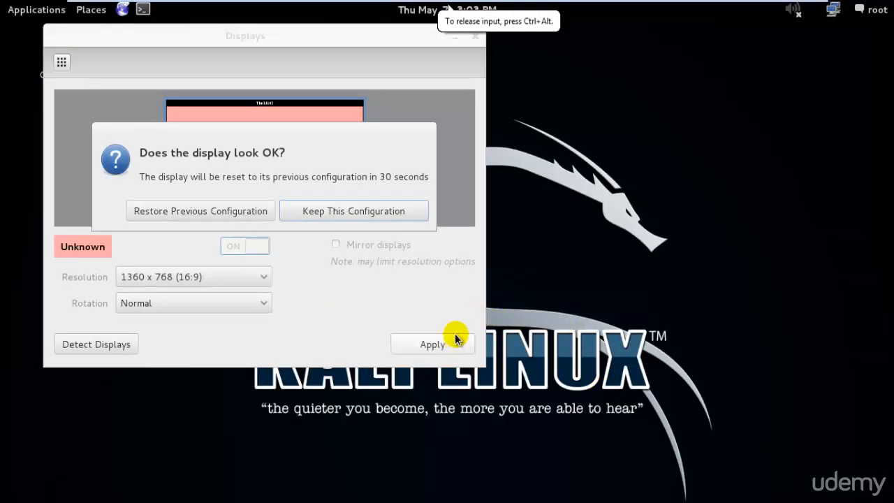
pyautogui.click(321, 212)
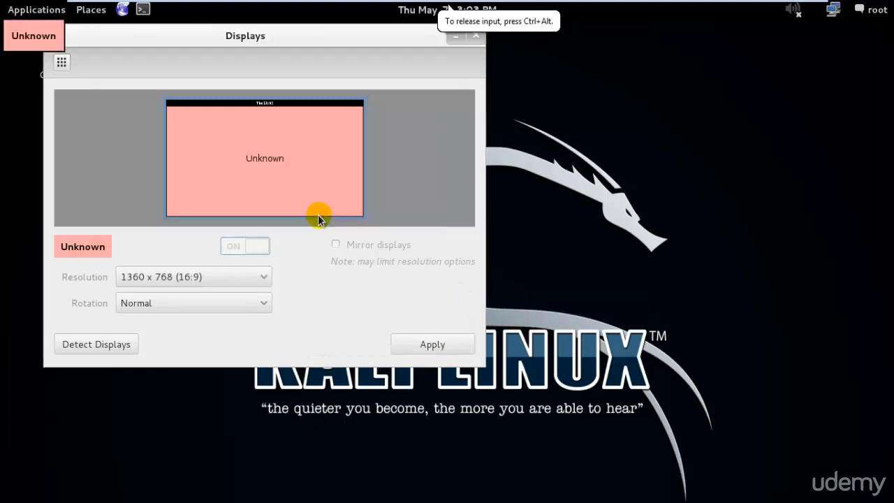
pyautogui.click(475, 35)
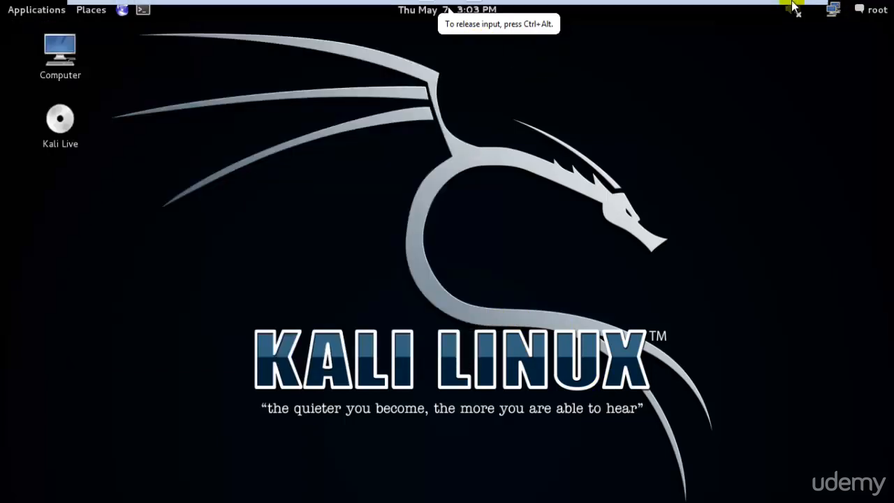
pyautogui.click(796, 10)
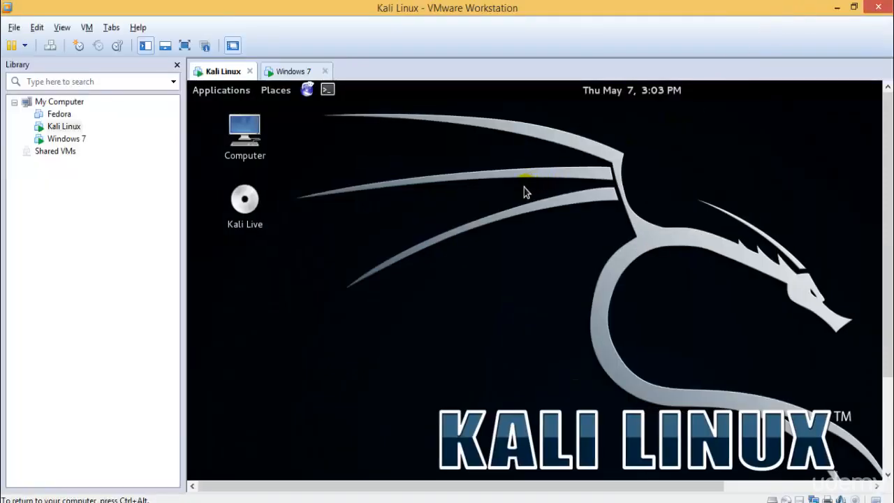
# Step: Start installing VMware Tools on the Kali Linux VM and dismiss the install notice
pyautogui.rightClick(59, 129)
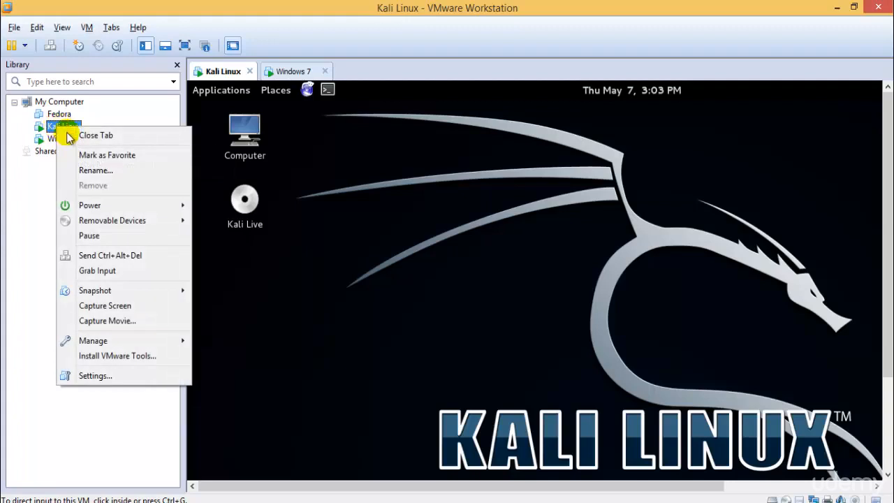
pyautogui.click(125, 355)
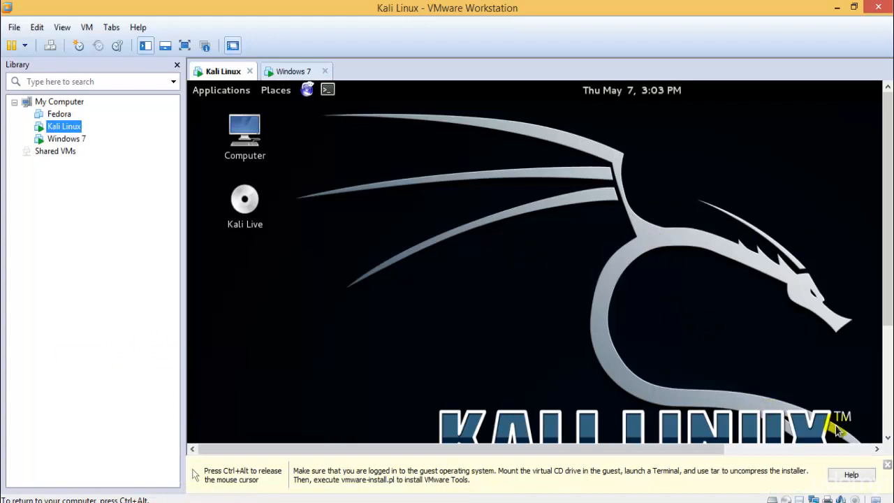
pyautogui.click(885, 465)
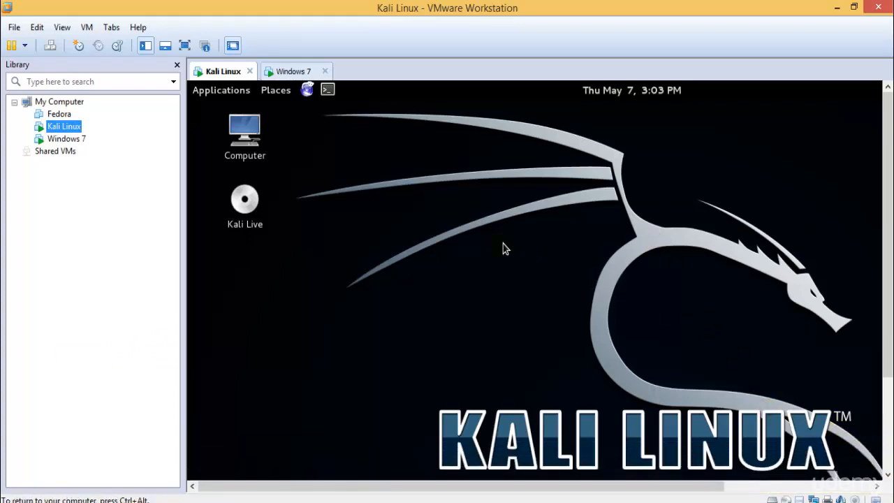
# Step: Check the Windows 7 VM, then toggle Kali Linux into and out of full screen
pyautogui.click(289, 70)
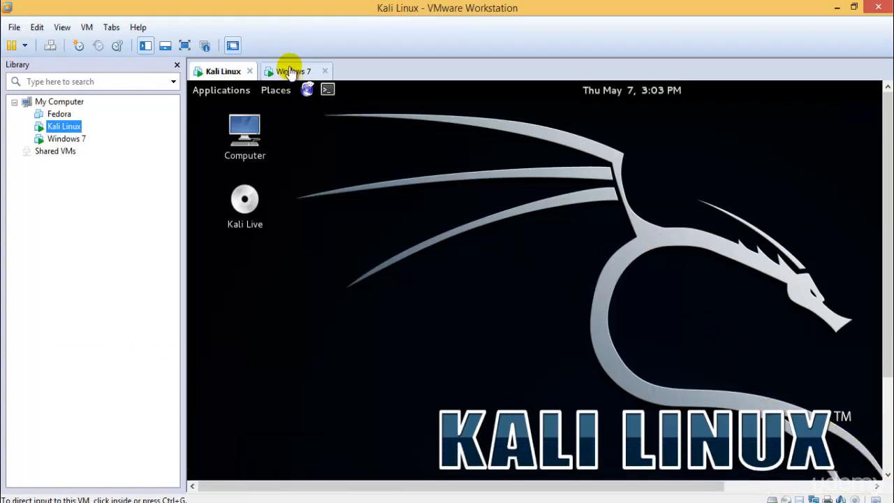
pyautogui.click(224, 71)
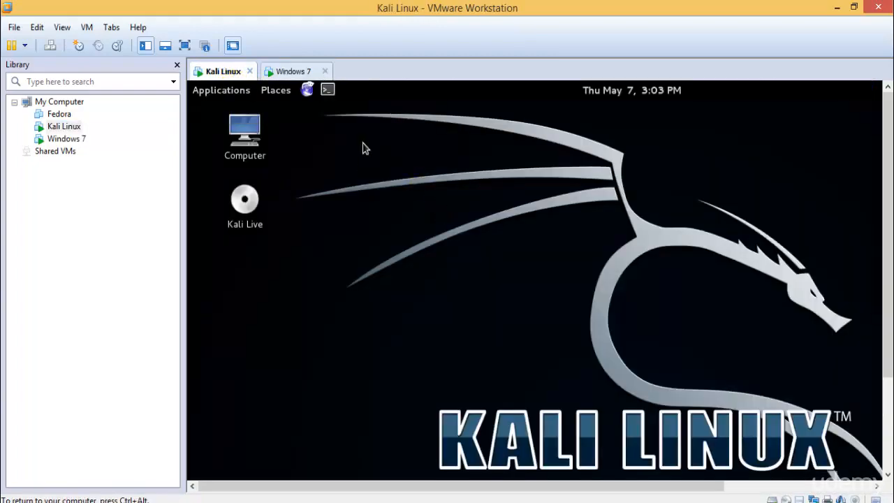
pyautogui.click(184, 45)
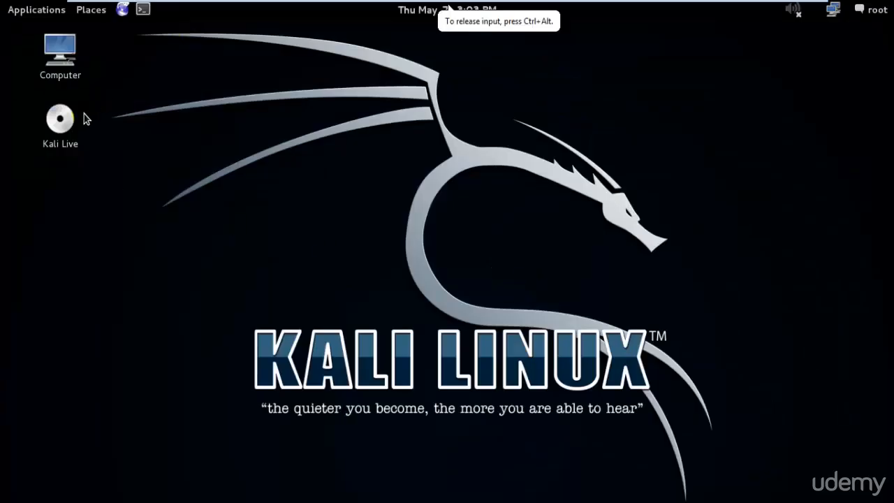
pyautogui.moveTo(730, 8)
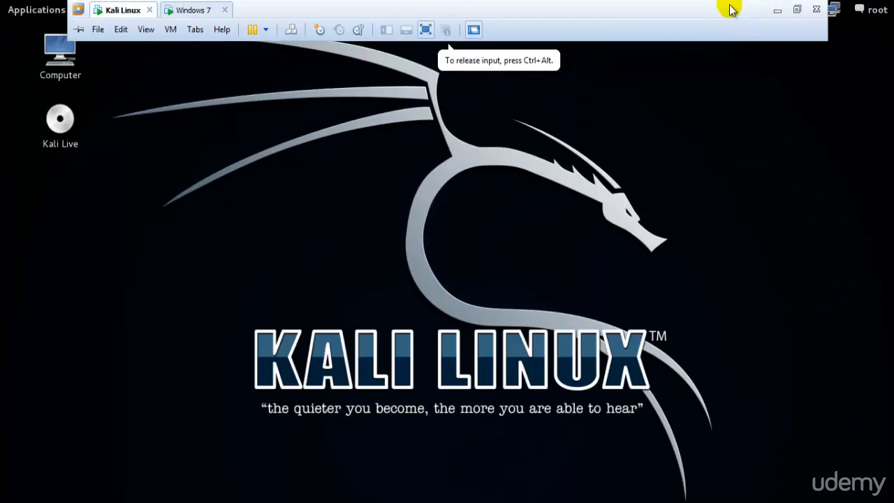
pyautogui.click(798, 9)
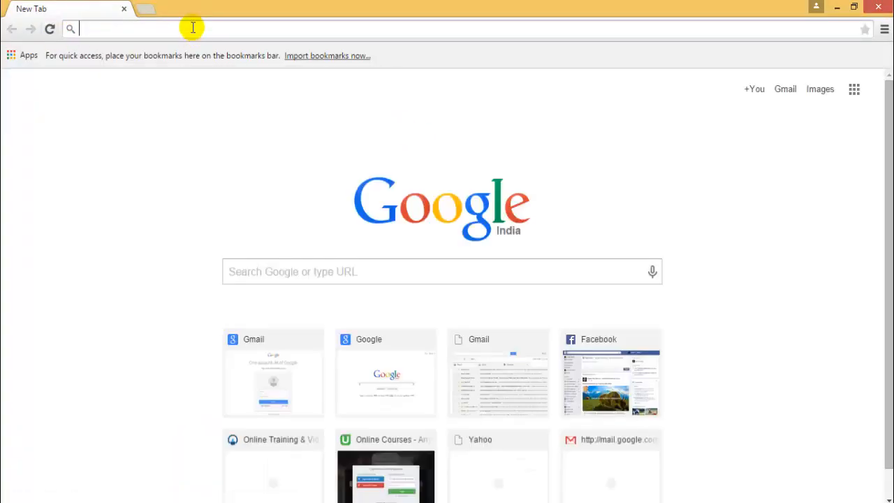
# Step: Google 'install vmware tools on kali linux' and open the docs.kali.org result in a new tab
pyautogui.write('install vm')
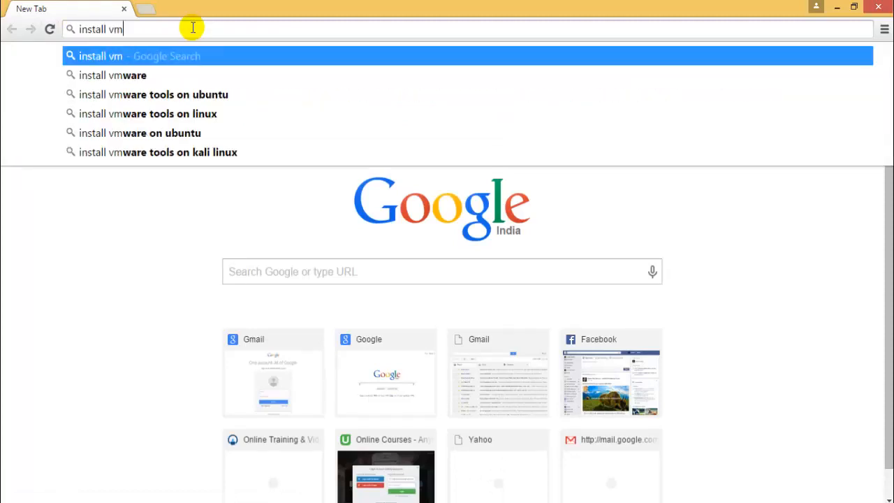
pyautogui.write('ware pla')
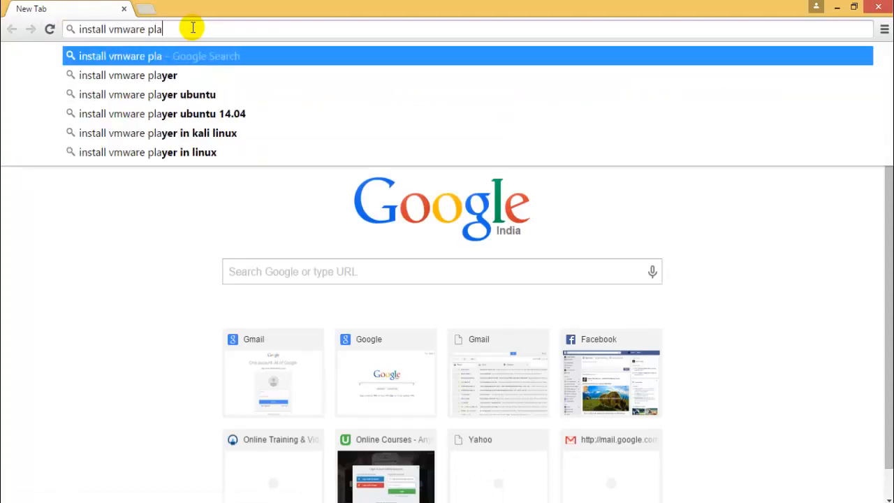
pyautogui.write('yer o')
pyautogui.press('BackSpace')
pyautogui.press('BackSpace')
pyautogui.press('BackSpace')
pyautogui.press('BackSpace')
pyautogui.press('BackSpace')
pyautogui.press('BackSpace')
pyautogui.press('BackSpace')
pyautogui.press('BackSpace')
pyautogui.press('BackSpace')
pyautogui.press('BackSpace')
pyautogui.press('BackSpace')
pyautogui.press('BackSpace')
pyautogui.press('BackSpace')
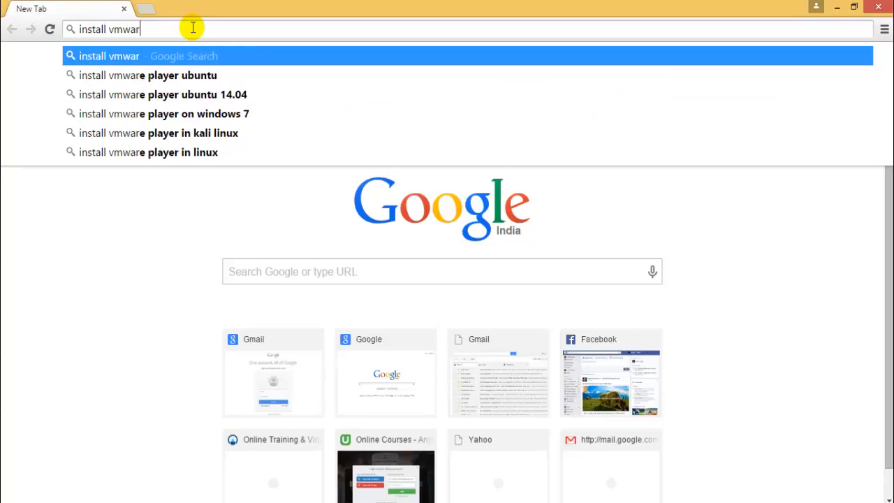
pyautogui.press('BackSpace')
pyautogui.press('BackSpace')
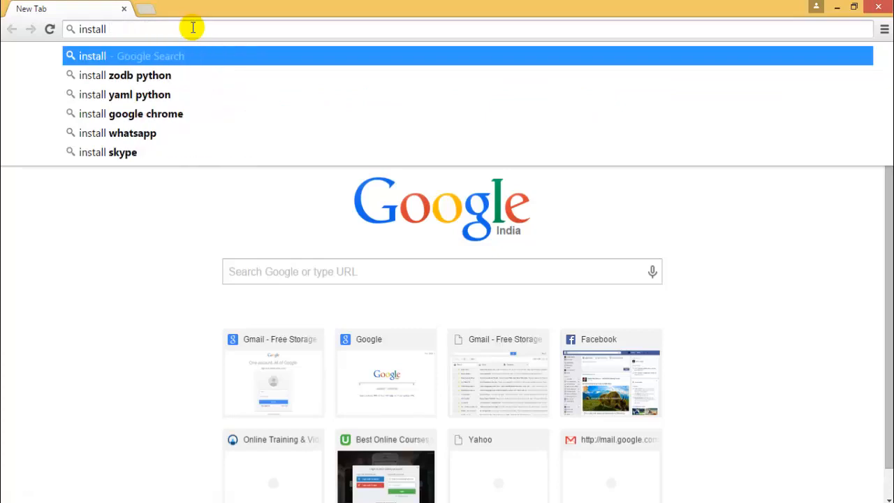
pyautogui.write('vmwa')
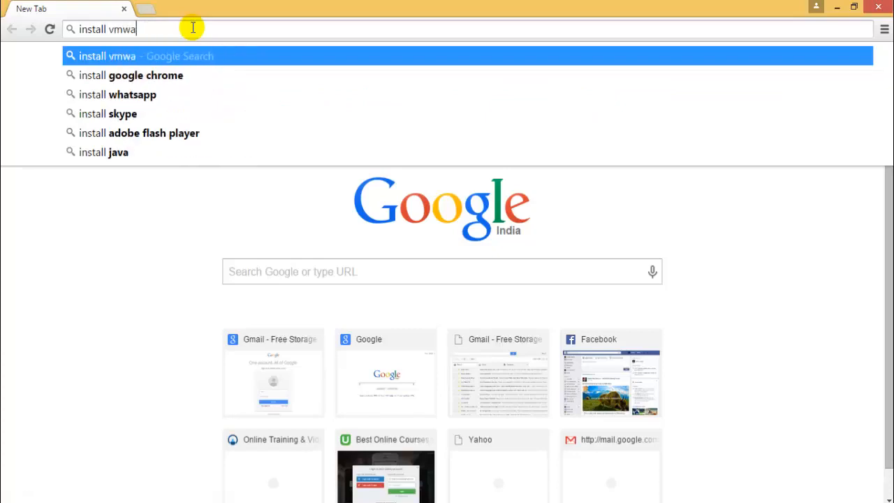
pyautogui.write('re tools on ')
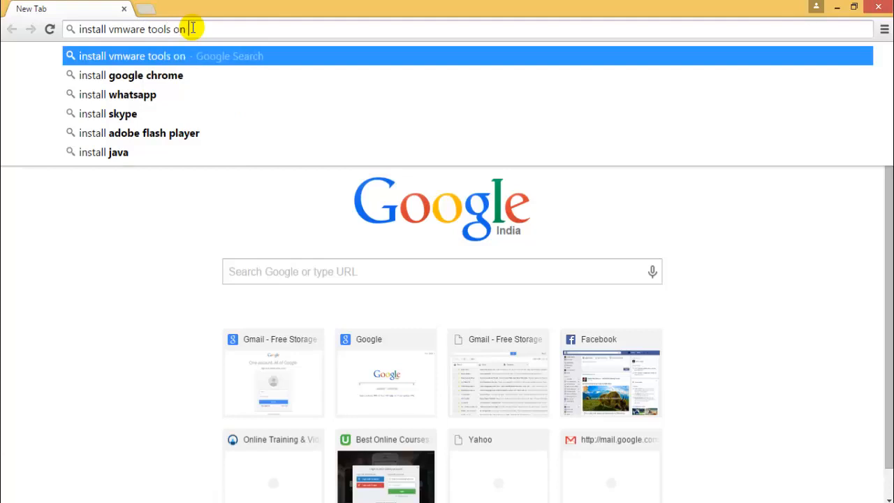
pyautogui.write('kali linux')
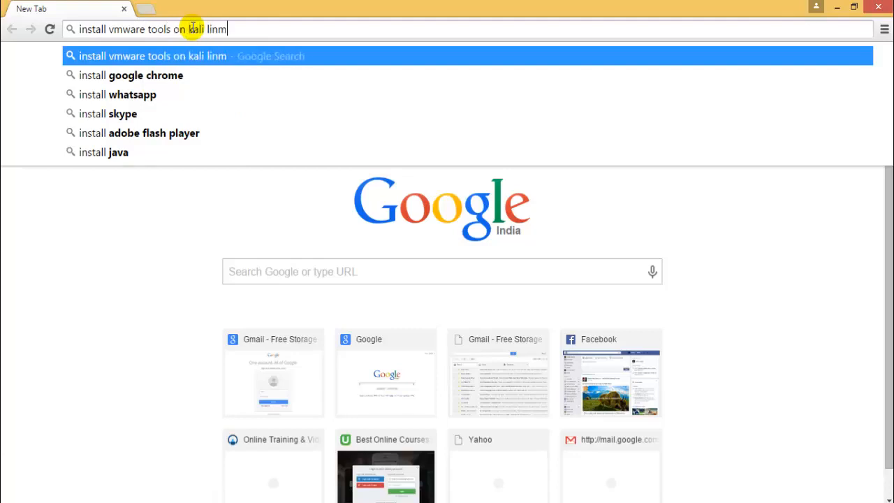
pyautogui.press('Return')
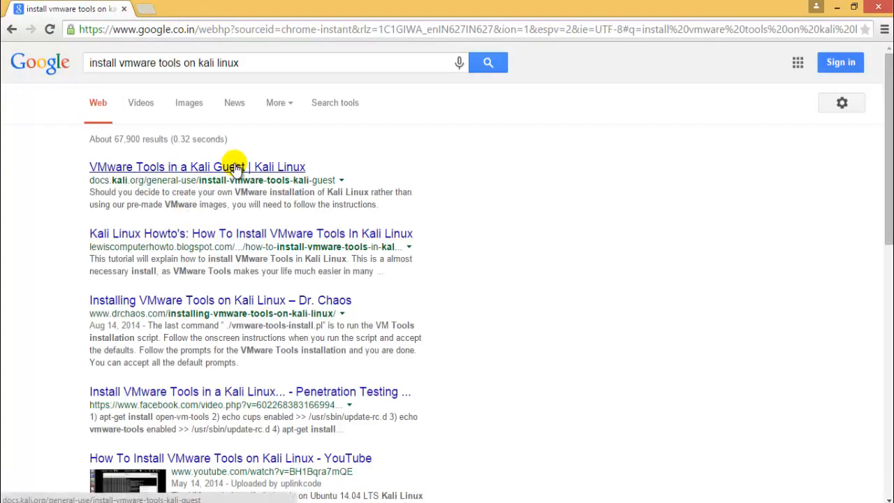
pyautogui.middleClick(232, 168)
pyautogui.click(237, 7)
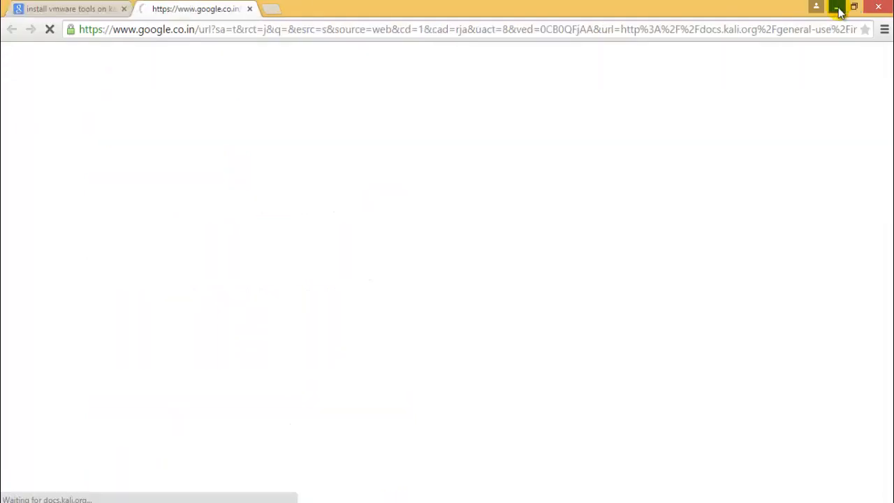
# Step: Minimize Chrome and switch from the Windows 7 VM back to Kali Linux
pyautogui.click(836, 7)
pyautogui.click(295, 72)
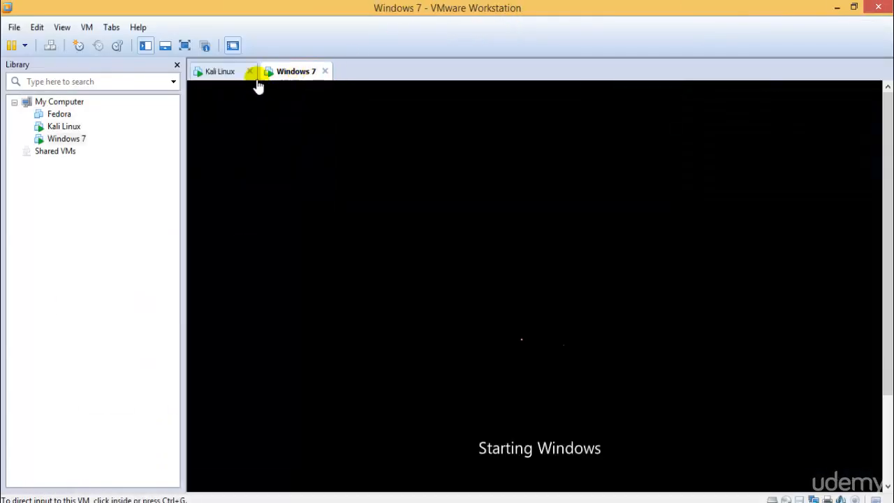
pyautogui.click(230, 72)
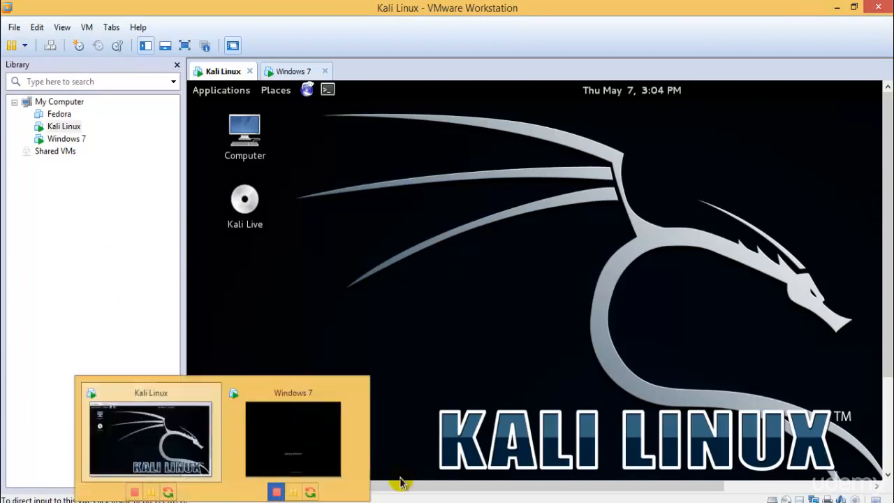
# Step: Sign in to the network login portal with the username and password
pyautogui.click(106, 500)
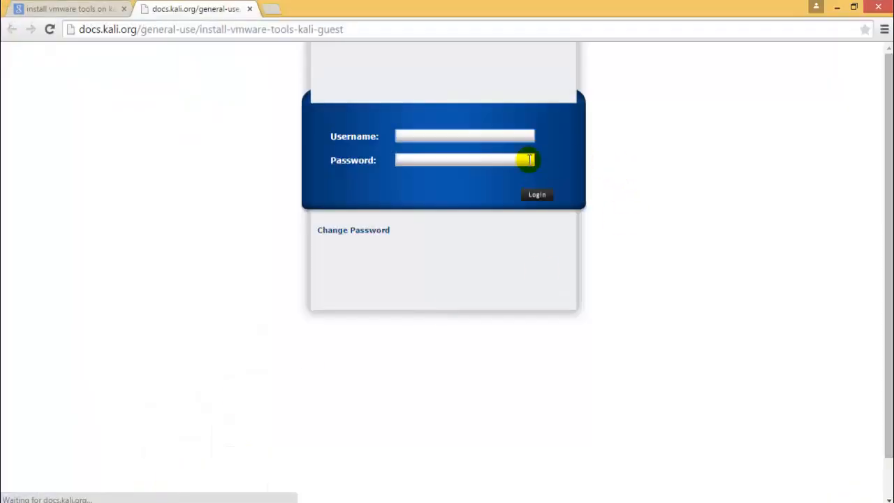
pyautogui.write('demo')
pyautogui.press('Tab')
pyautogui.write('••')
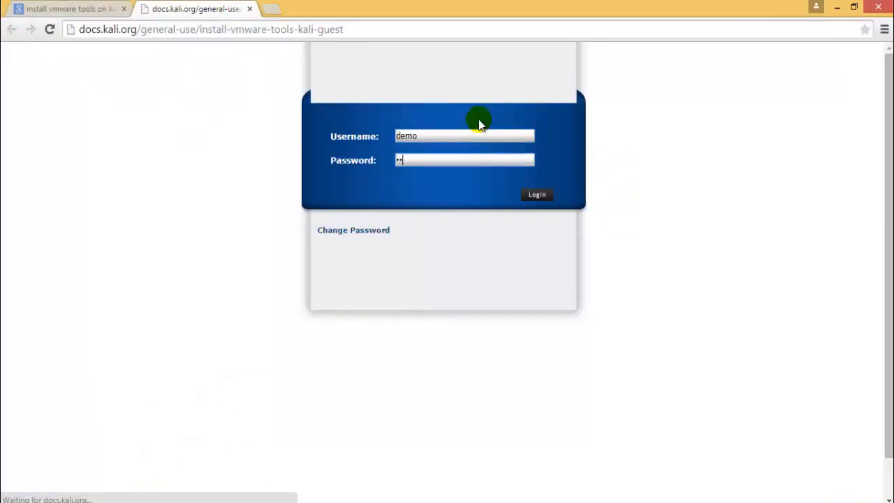
pyautogui.press('Return')
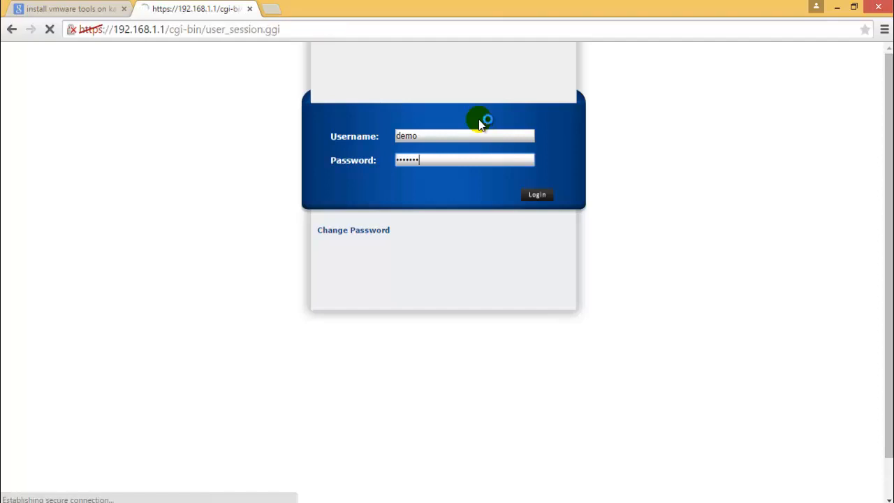
# Step: Proceed past the certificate warning to 192.168.1.1, confirm the session logout, and save the password
pyautogui.click(282, 301)
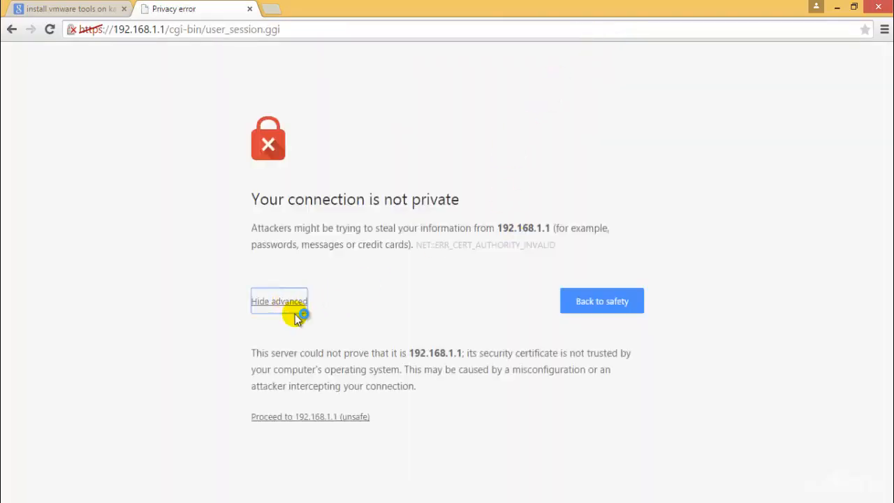
pyautogui.click(318, 416)
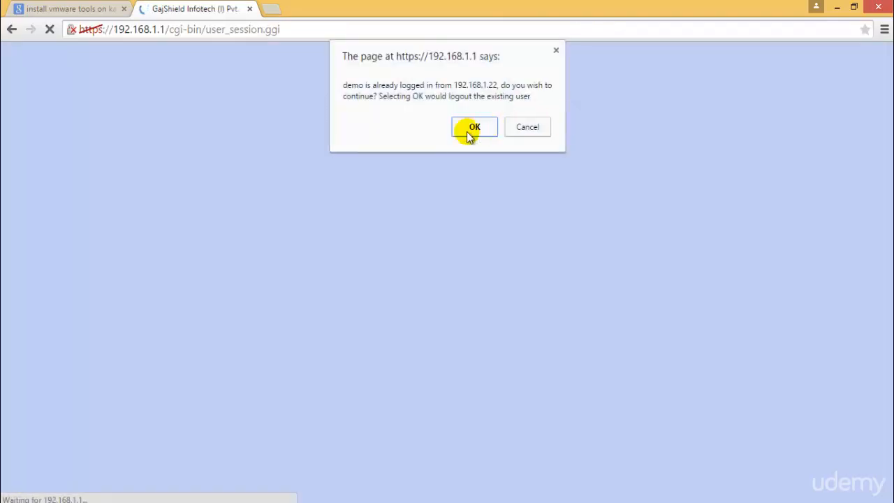
pyautogui.click(466, 129)
pyautogui.click(766, 133)
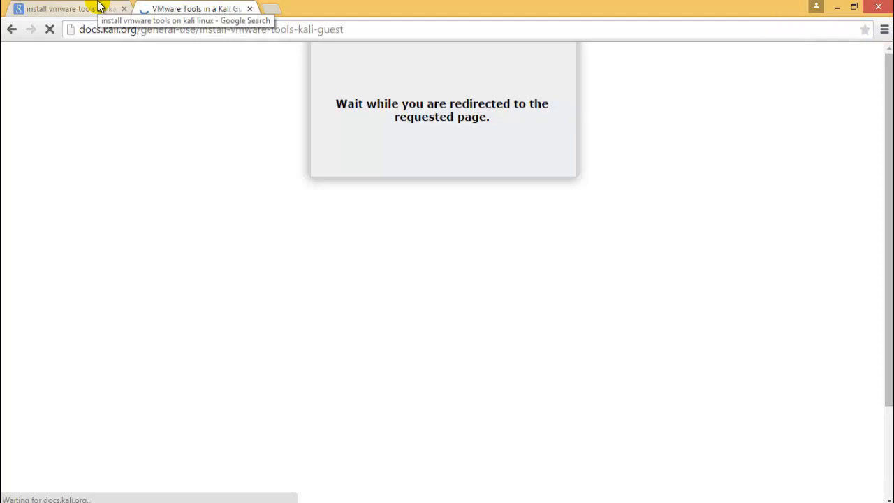
# Step: Cycle between the Windows 7 and Kali Linux windows and scroll through the Kali docs install guide
pyautogui.click(222, 501)
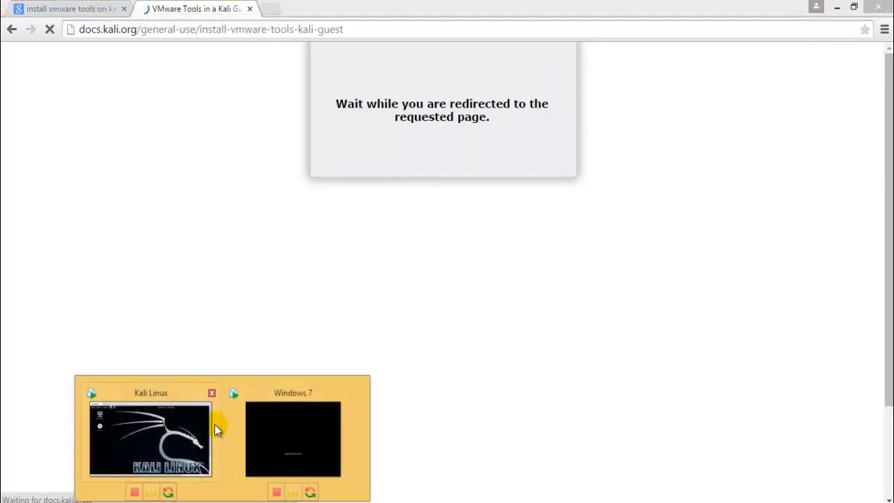
pyautogui.click(300, 419)
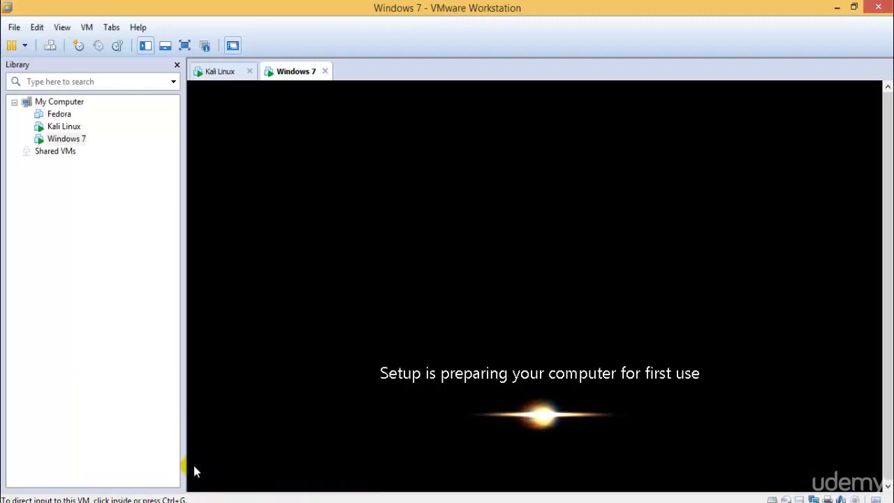
pyautogui.click(196, 501)
pyautogui.click(160, 433)
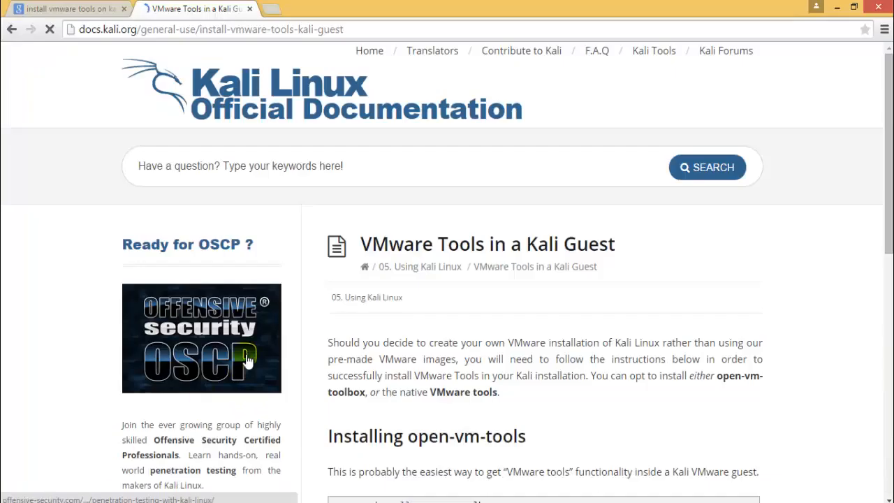
pyautogui.scroll(-8, 525, 342)
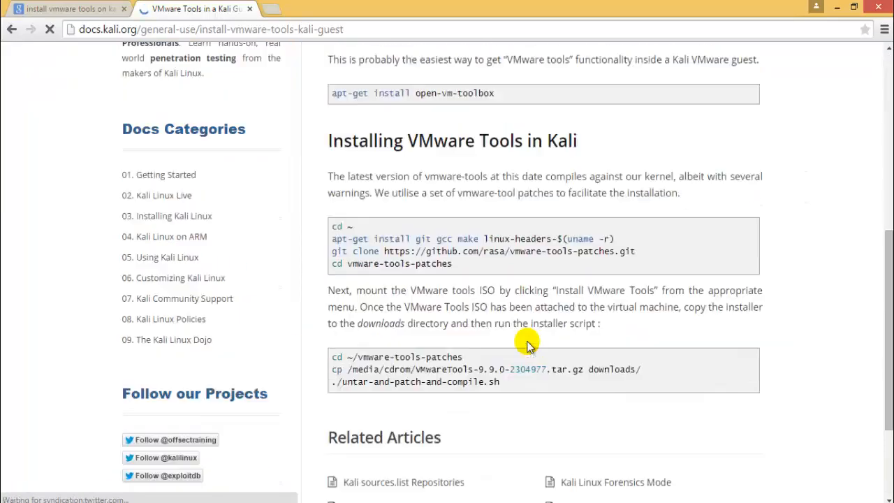
pyautogui.scroll(3, 525, 342)
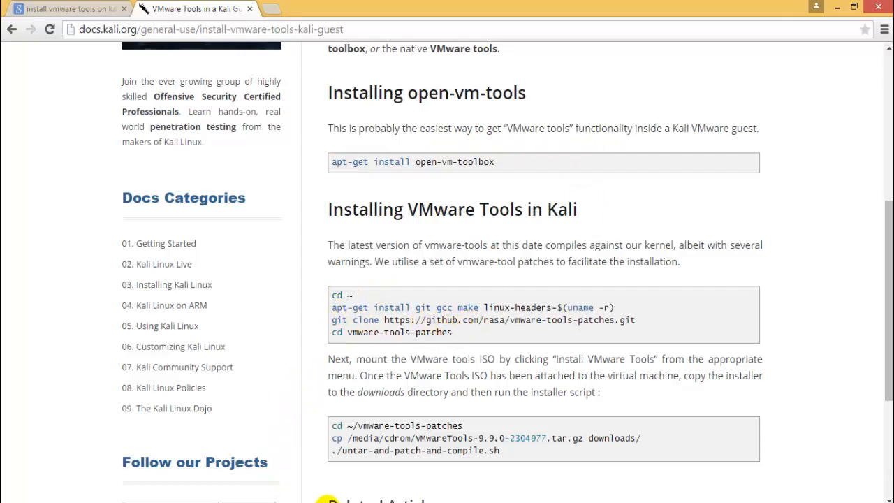
pyautogui.click(219, 502)
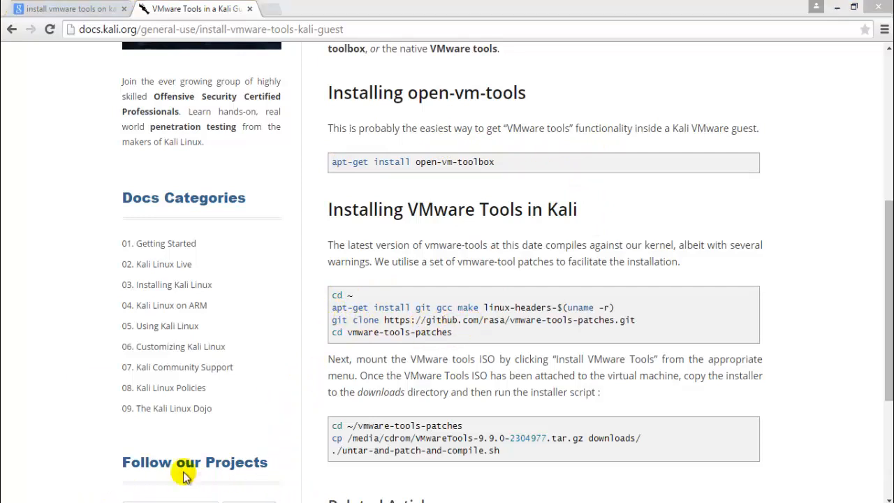
pyautogui.click(183, 457)
# Step: Open the mounted VMware Tools disc (cdrom0) in a Kali file manager window
pyautogui.click(255, 200)
pyautogui.rightClick(262, 199)
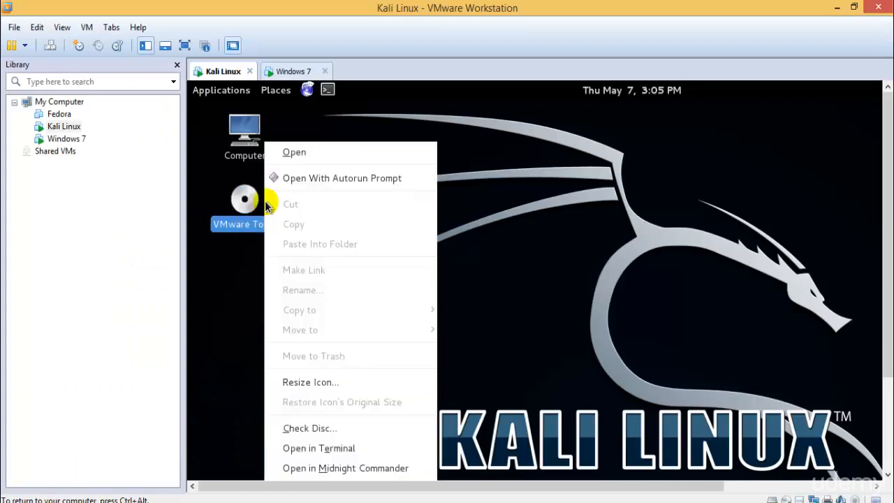
pyautogui.click(332, 180)
pyautogui.moveTo(460, 135); pyautogui.dragTo(510, 154)
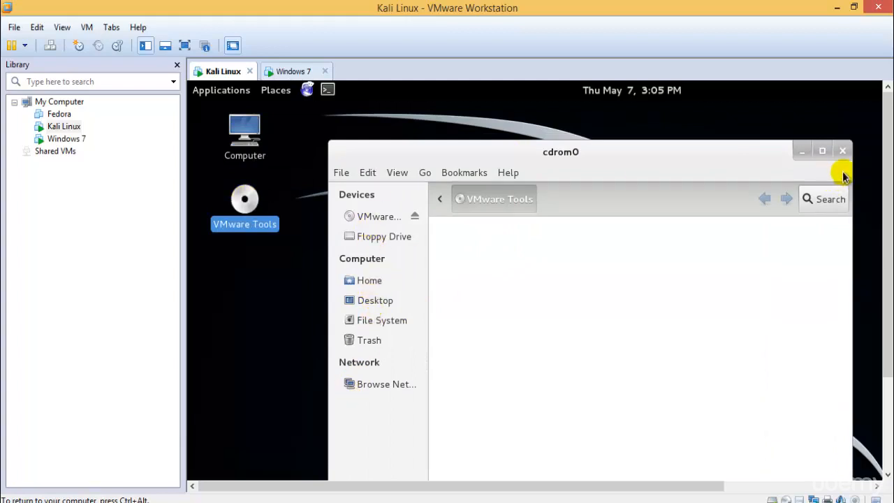
pyautogui.click(389, 217)
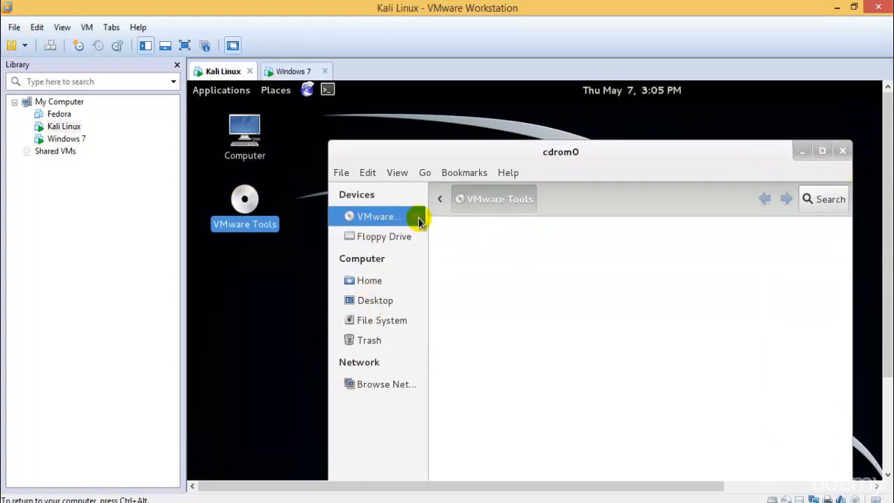
# Step: Browse Home, Desktop, File System and Trash, return to the disc, then close the window
pyautogui.click(388, 280)
pyautogui.click(388, 301)
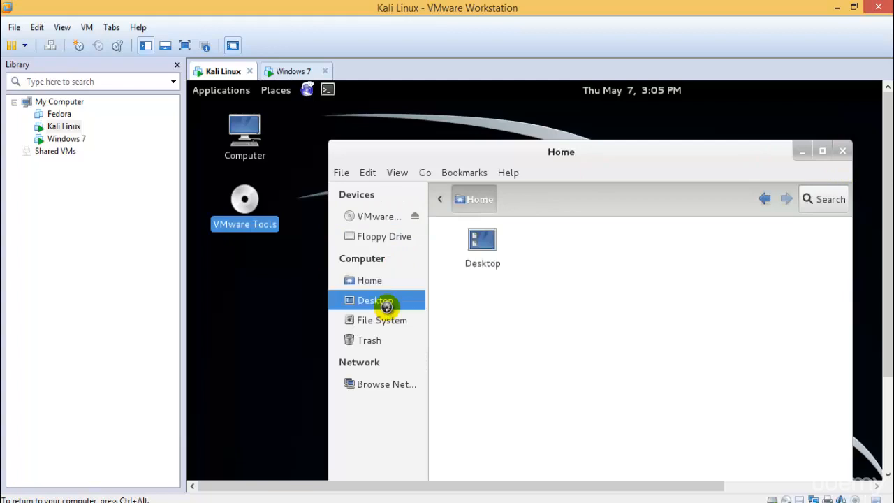
pyautogui.click(391, 321)
pyautogui.click(385, 340)
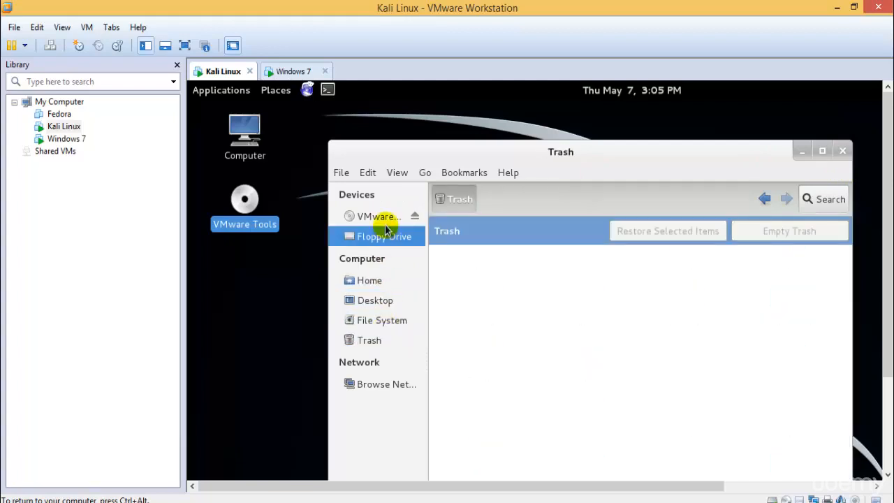
pyautogui.click(386, 217)
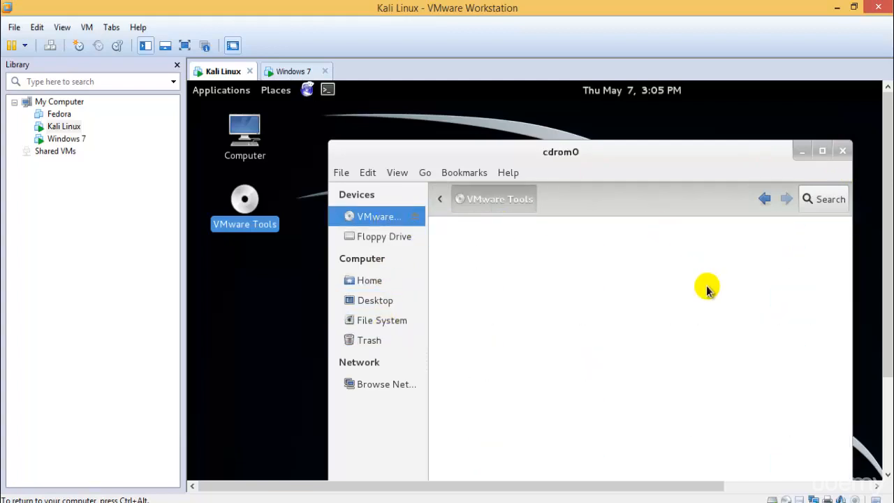
pyautogui.click(842, 151)
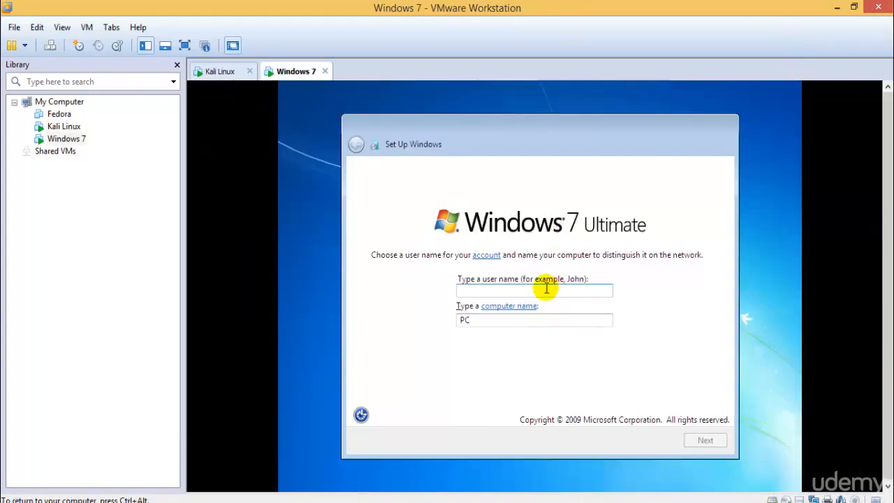
# Step: Create the Windows 7 user 'Test' with a password and password hint
pyautogui.write('TestUser')
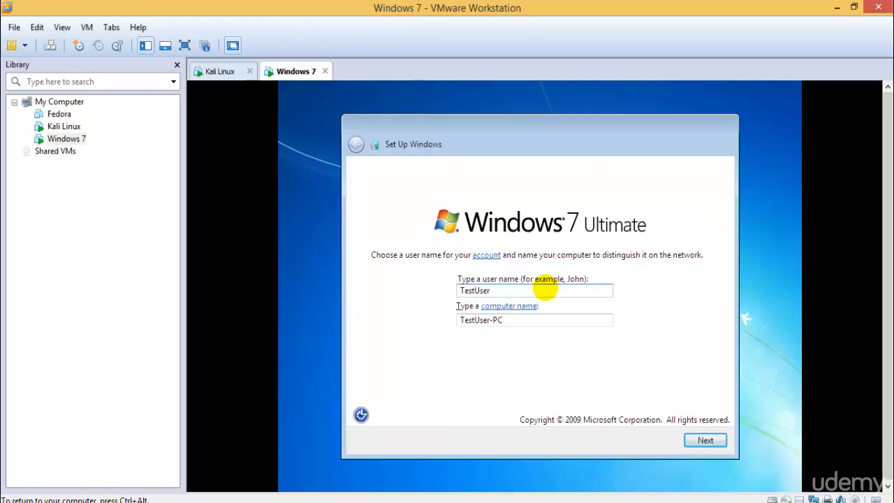
pyautogui.press('Return')
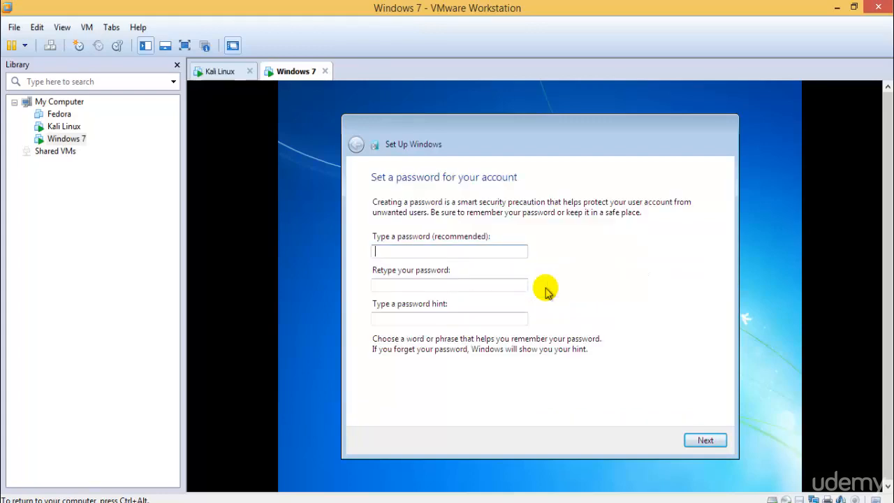
pyautogui.write('test')
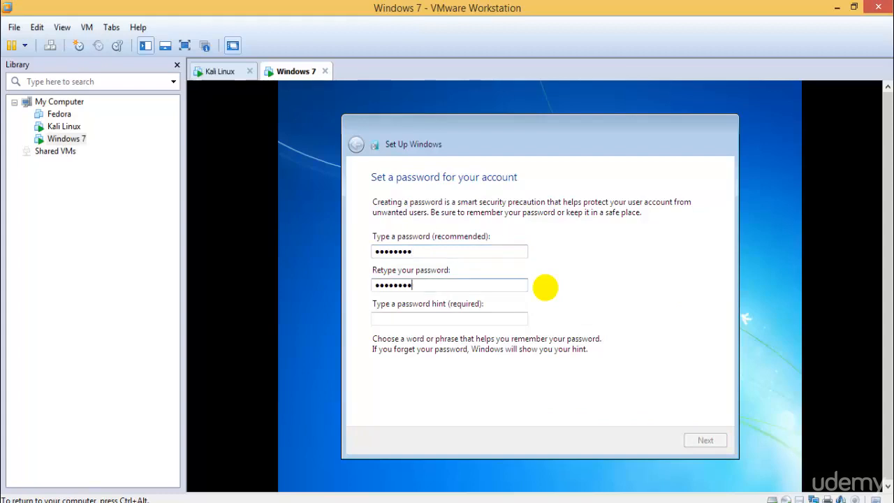
pyautogui.write('abcd@')
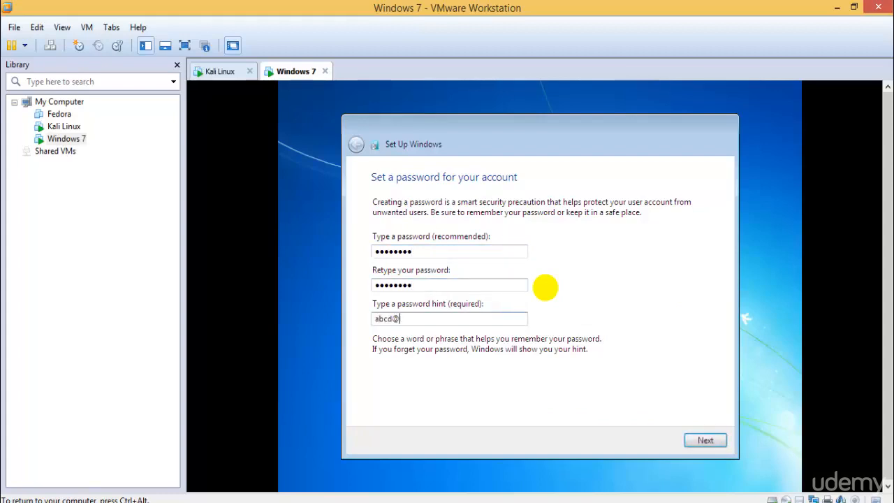
pyautogui.write('123')
pyautogui.press('Return')
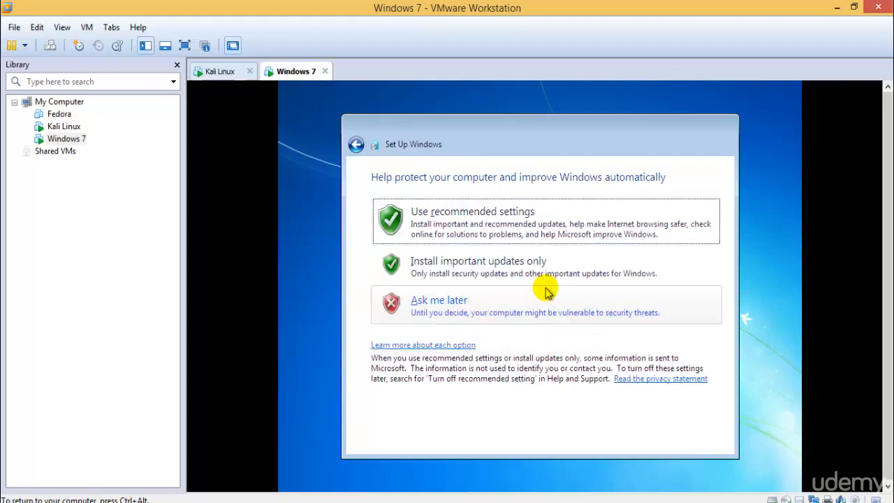
# Step: Postpone updates, accept the time settings, choose Home network, then return to Kali Linux
pyautogui.click(477, 305)
pyautogui.click(704, 438)
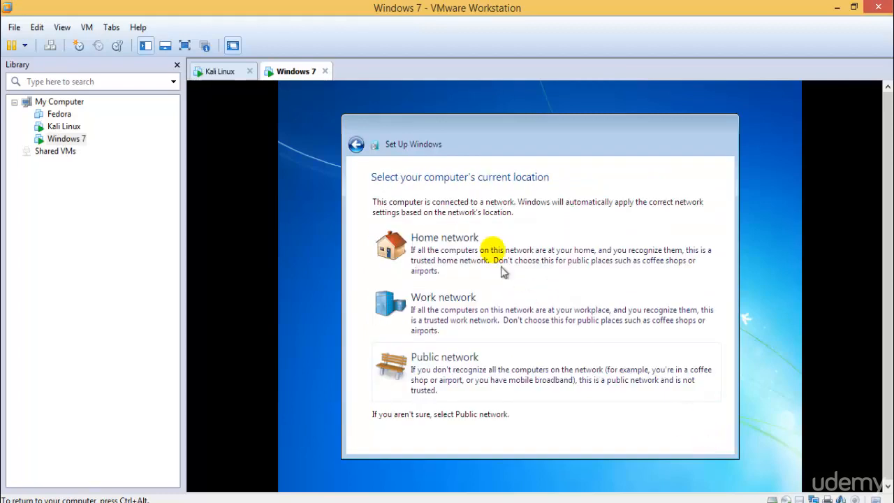
pyautogui.click(483, 245)
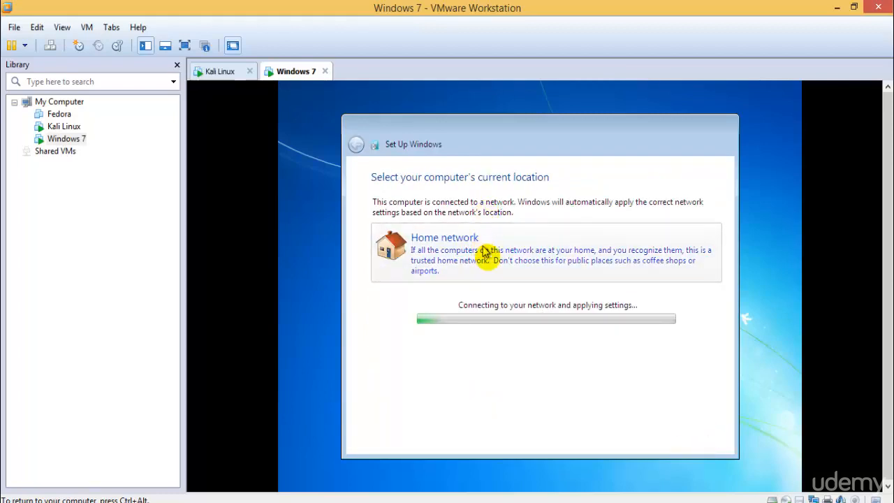
pyautogui.click(218, 71)
# Step: Eject the VMware Tools disc and the Kali Live disc from the Kali desktop
pyautogui.click(289, 71)
pyautogui.click(218, 70)
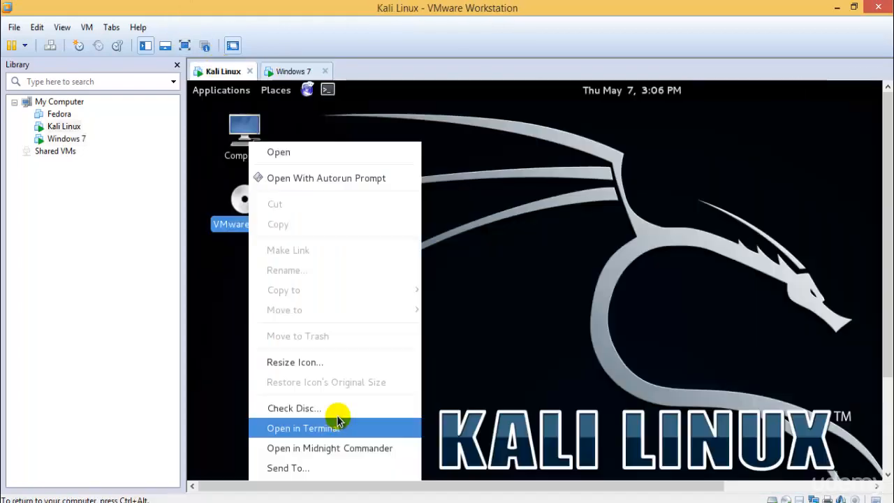
pyautogui.moveTo(890, 190); pyautogui.dragTo(889, 324)
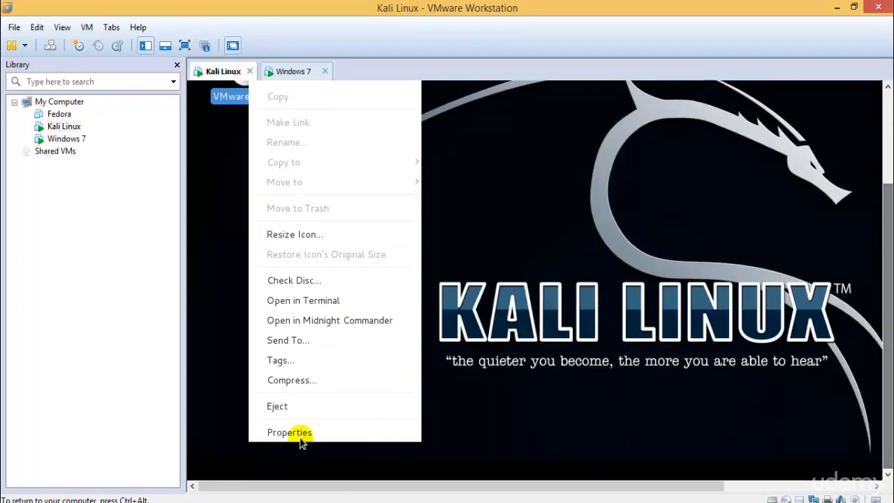
pyautogui.click(290, 404)
pyautogui.click(887, 86)
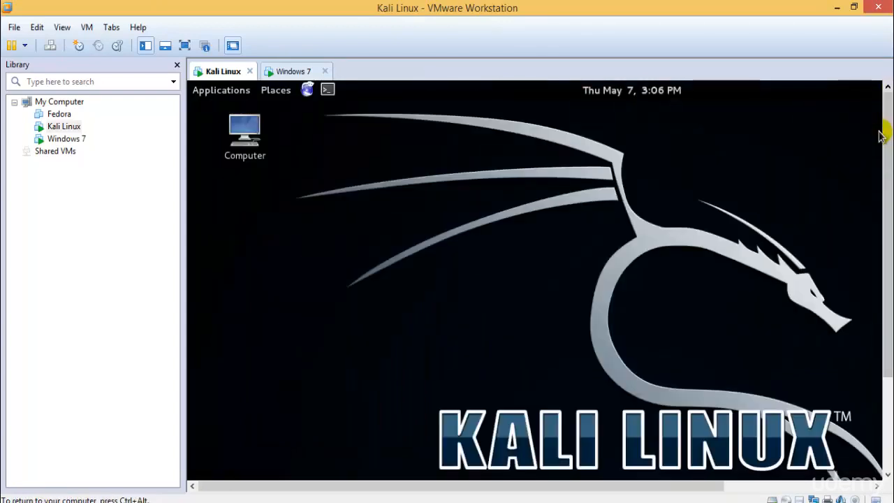
pyautogui.rightClick(68, 129)
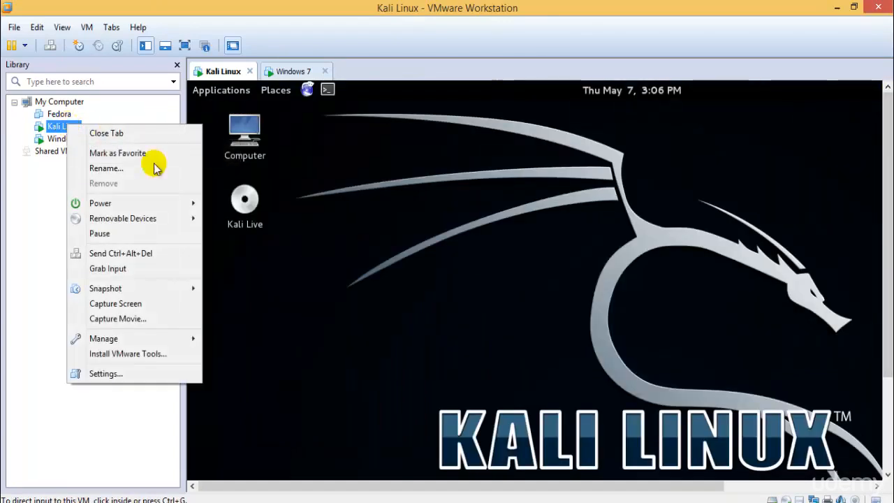
pyautogui.click(243, 201)
pyautogui.rightClick(238, 201)
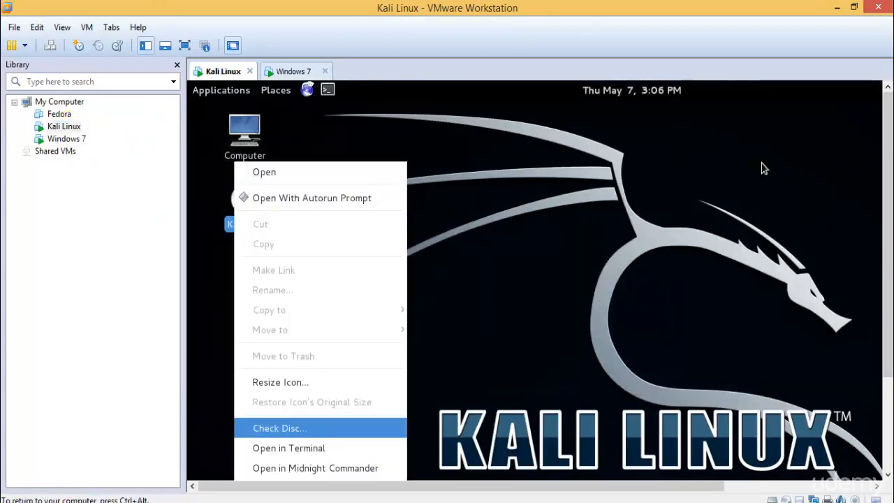
pyautogui.click(885, 370)
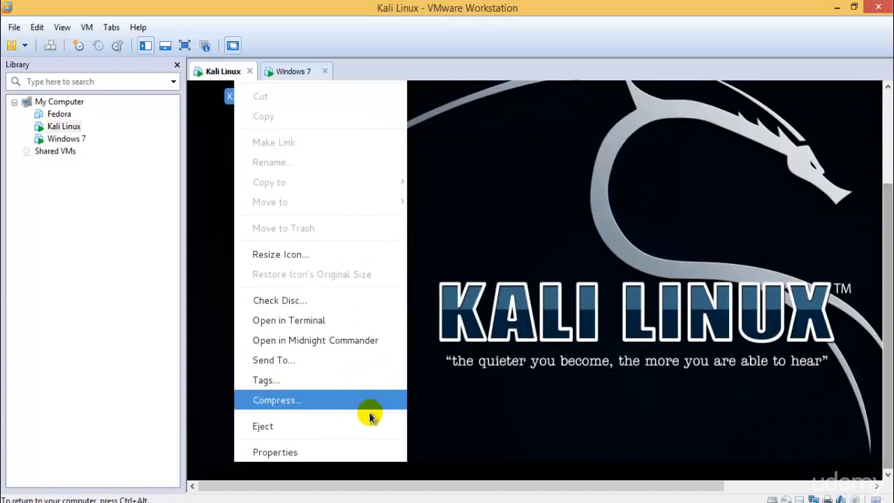
pyautogui.click(343, 426)
# Step: Review the Kali Linux VM's hard disk and CD/DVD (IDE) settings, then cancel without changes
pyautogui.rightClick(63, 128)
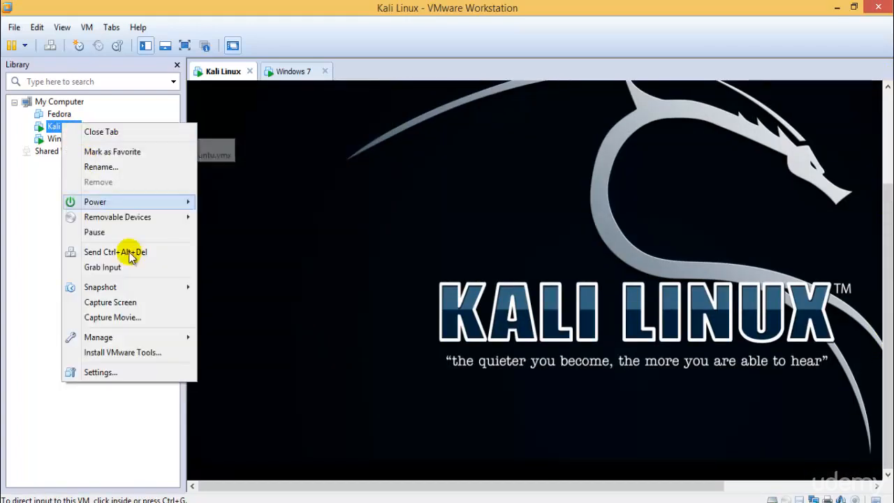
pyautogui.click(144, 366)
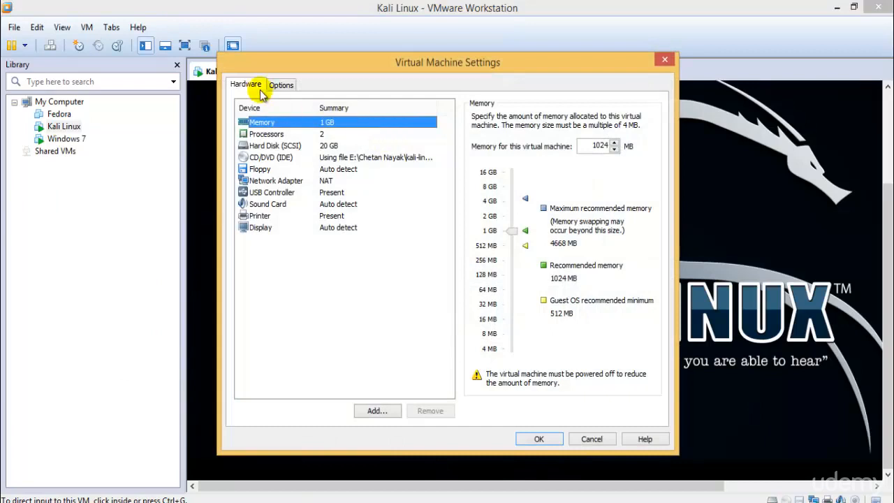
pyautogui.click(288, 145)
pyautogui.click(299, 159)
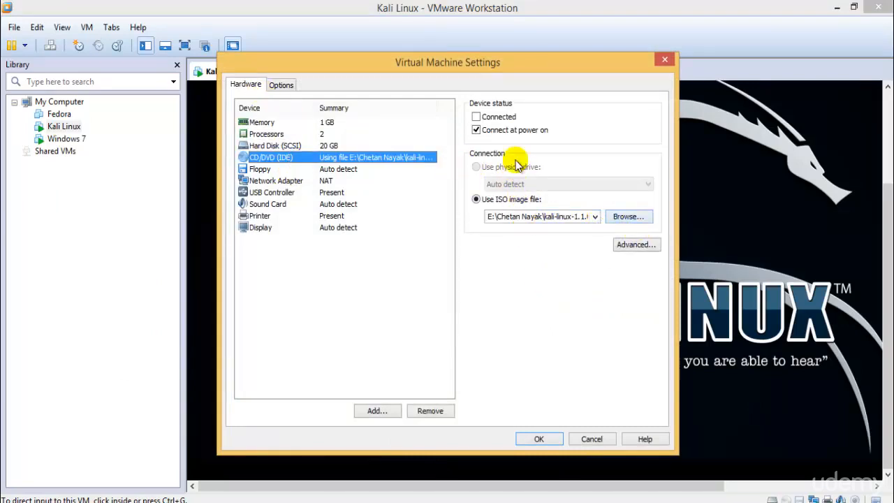
pyautogui.click(588, 439)
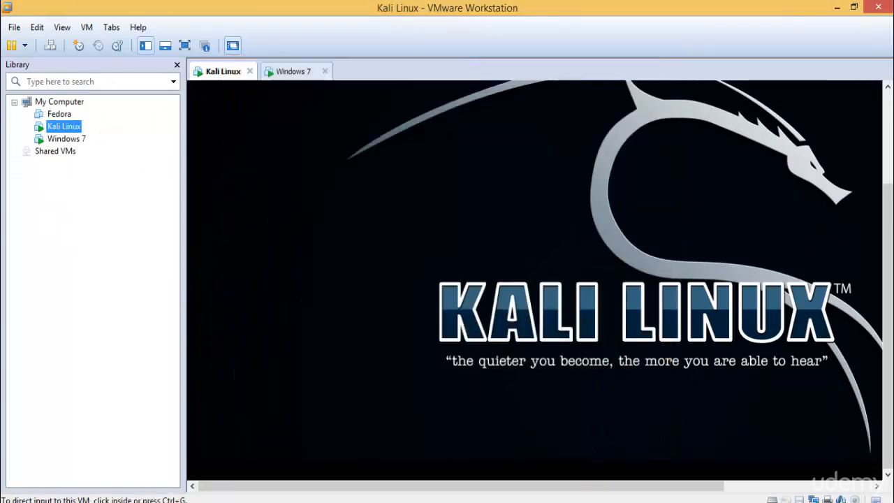
# Step: Install VMware Tools on Kali Linux and select the tar.gz package on the mounted disc
pyautogui.rightClick(62, 130)
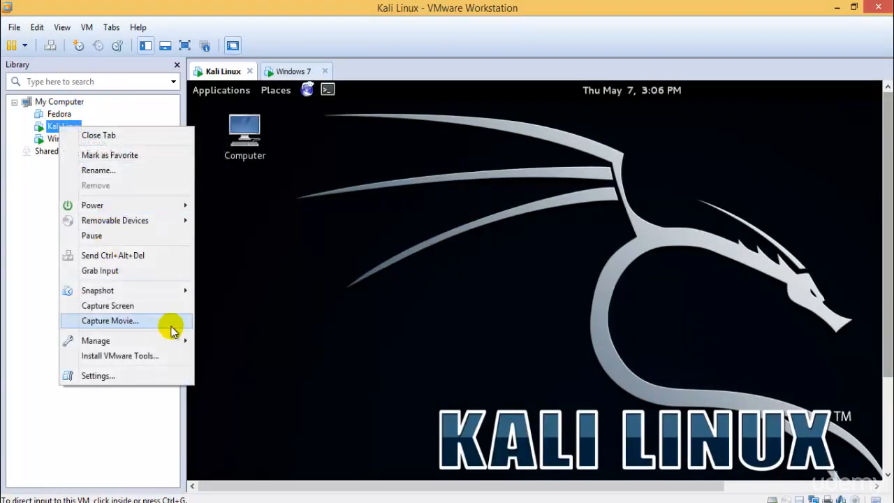
pyautogui.click(172, 354)
pyautogui.click(222, 307)
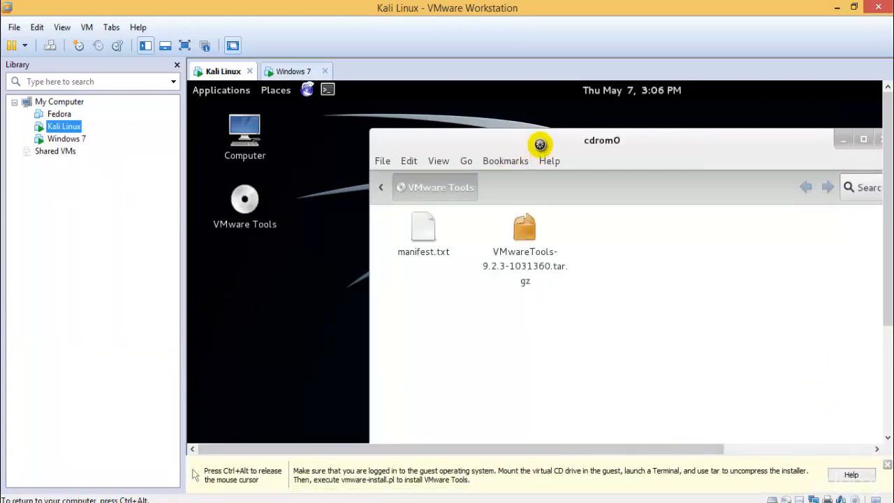
pyautogui.moveTo(538, 139); pyautogui.dragTo(483, 172)
pyautogui.click(468, 256)
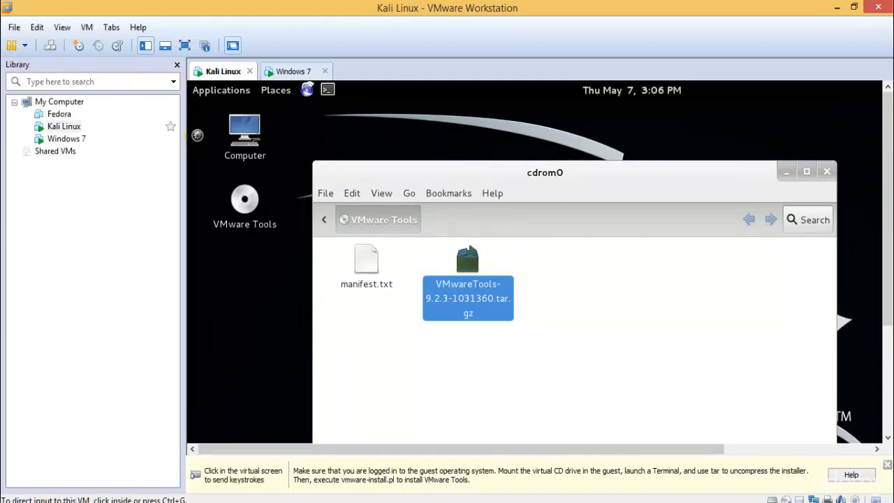
# Step: Open the Computer folder window, move it right, and browse its Edit and View menus
pyautogui.doubleClick(244, 131)
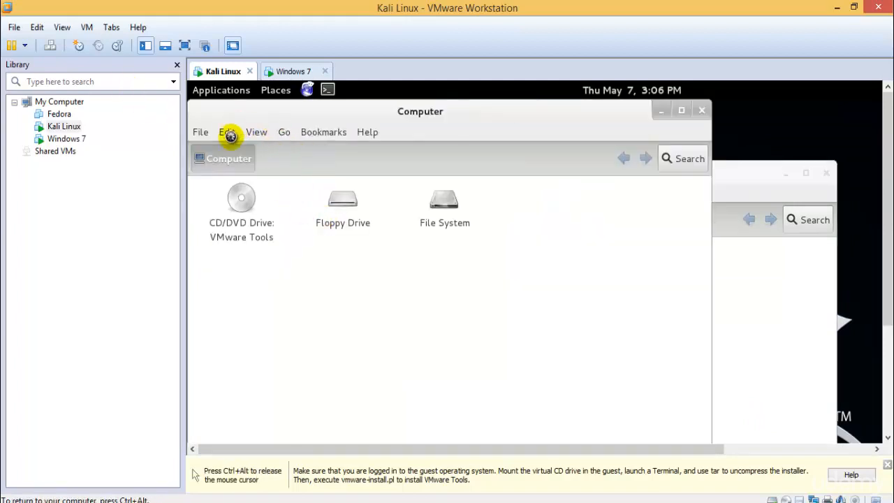
pyautogui.moveTo(455, 119); pyautogui.dragTo(556, 119)
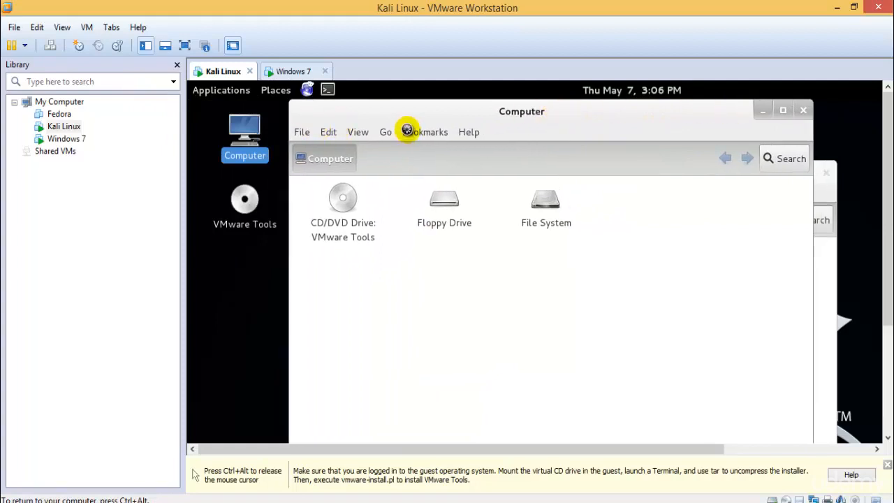
pyautogui.click(333, 130)
pyautogui.click(346, 131)
pyautogui.click(355, 131)
# Step: Turn on the places sidebar in the Computer window via View > Sidebar
pyautogui.moveTo(371, 195)
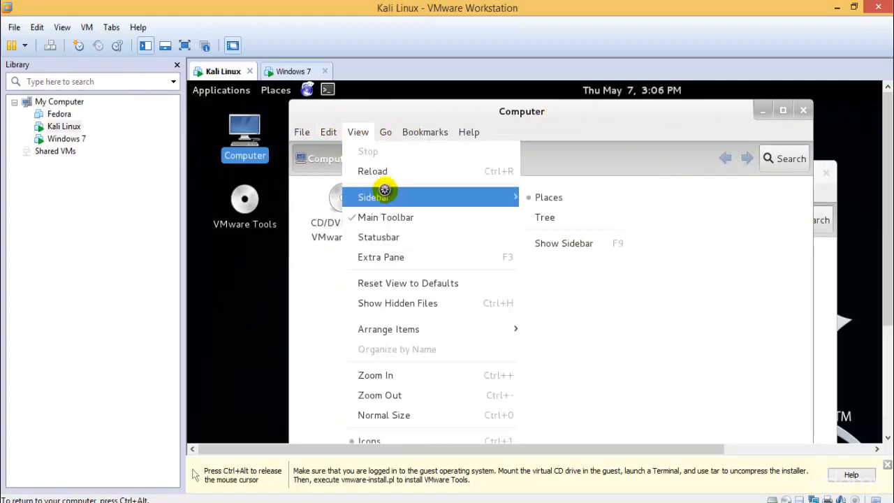
pyautogui.click(556, 246)
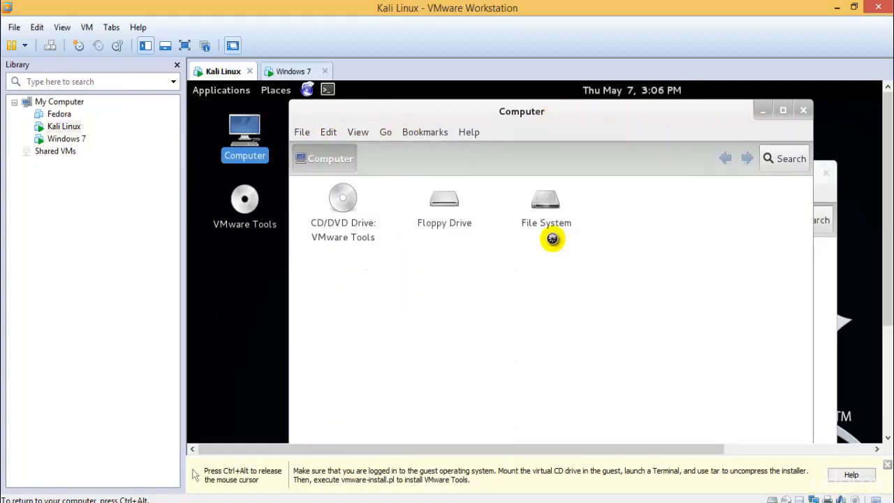
pyautogui.click(356, 132)
pyautogui.moveTo(431, 197)
pyautogui.click(567, 243)
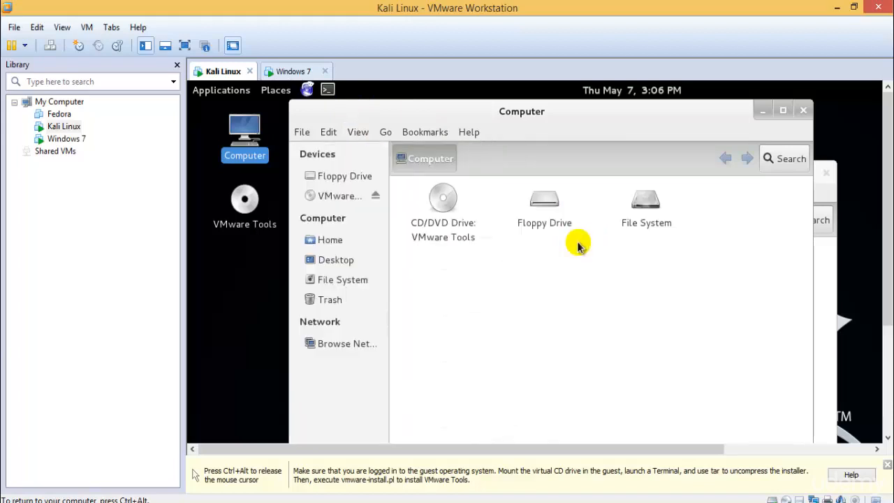
# Step: Paste the VMware Tools tar.gz into Home, close cdrom0, and switch to the Windows 7 VM
pyautogui.click(334, 241)
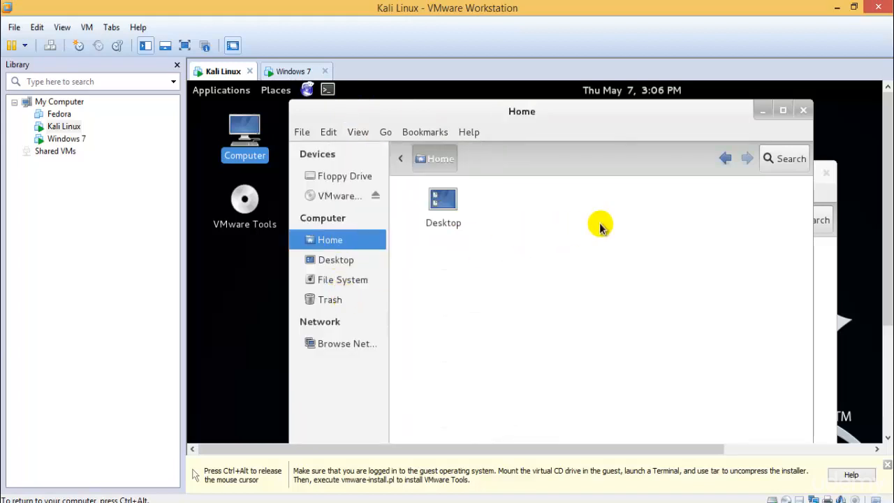
pyautogui.hotkey('ctrl', 'v')
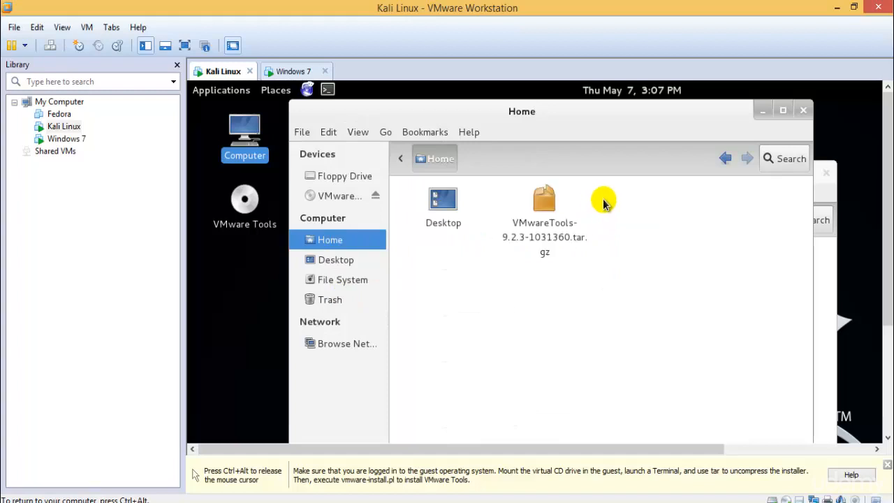
pyautogui.click(825, 172)
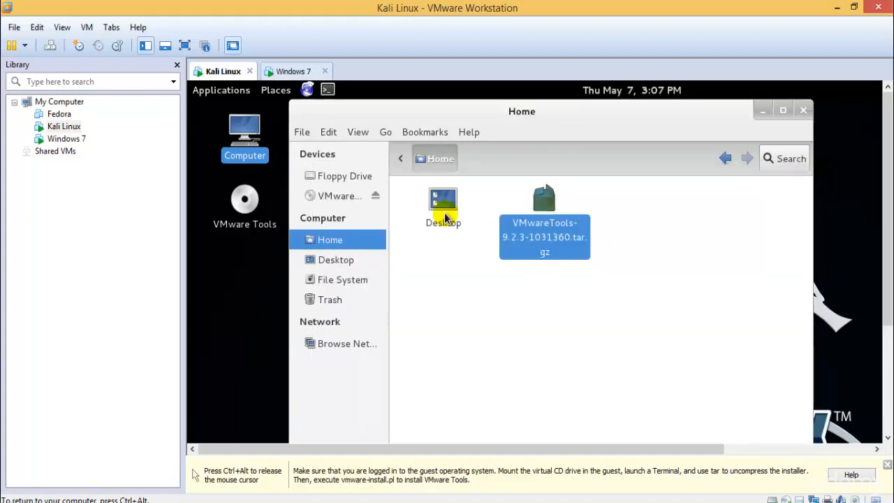
pyautogui.click(294, 71)
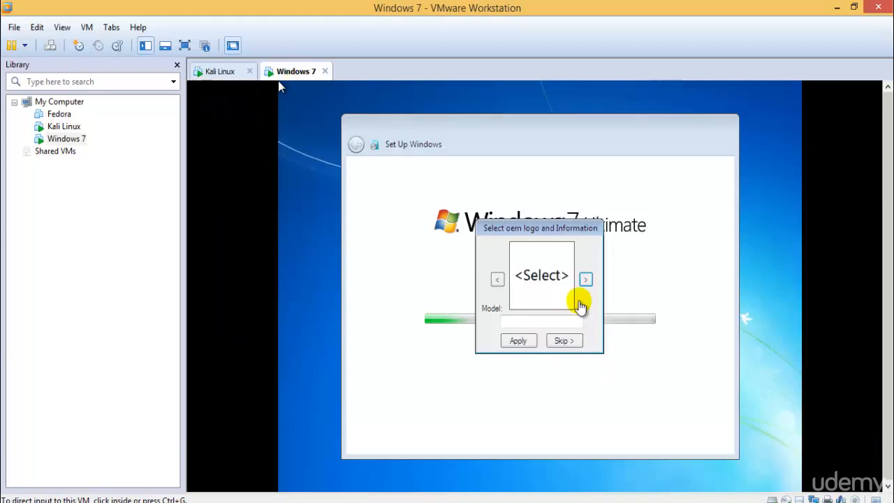
# Step: Skip the OEM logo step and acknowledge the Windows 7 logon process failure error
pyautogui.click(556, 341)
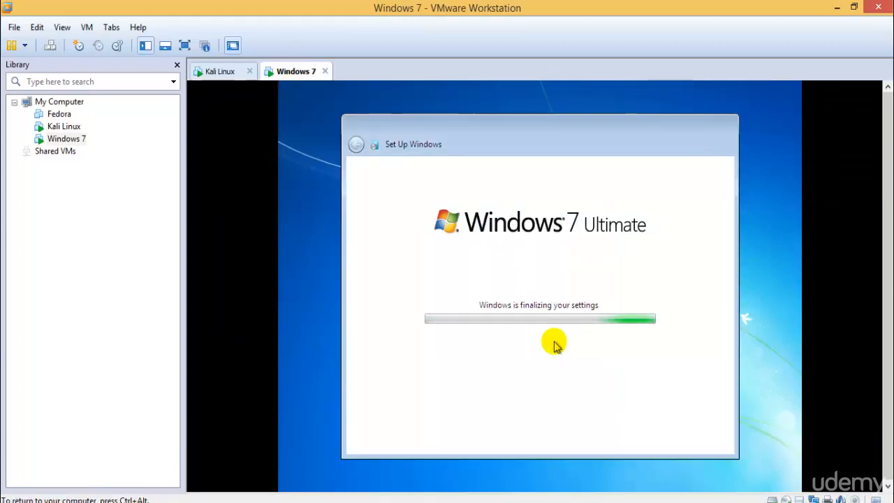
pyautogui.hotkey('ctrl', 'alt')
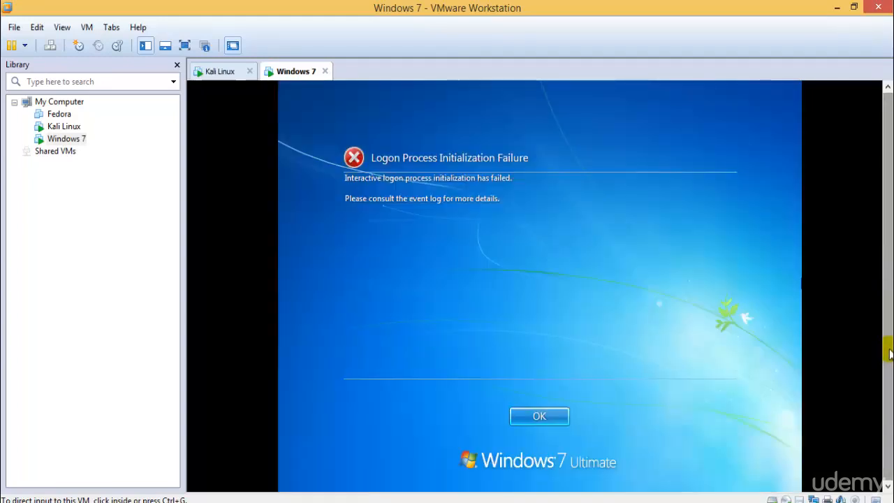
pyautogui.click(495, 351)
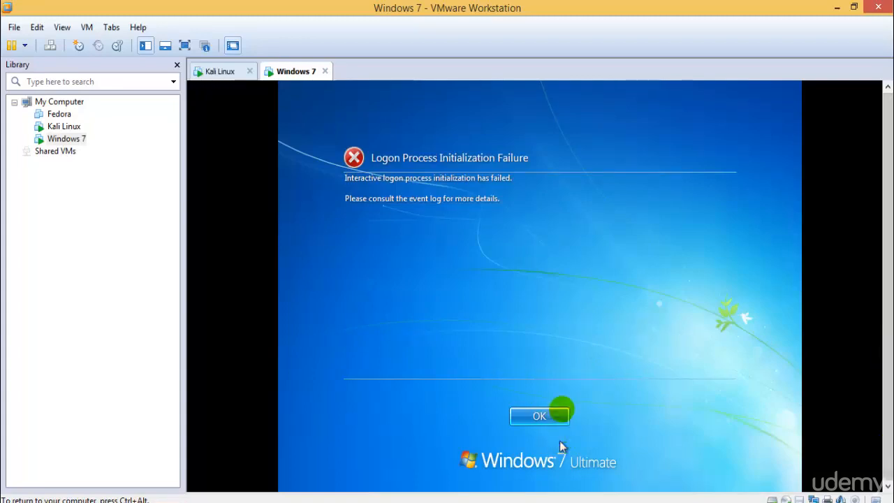
pyautogui.click(562, 413)
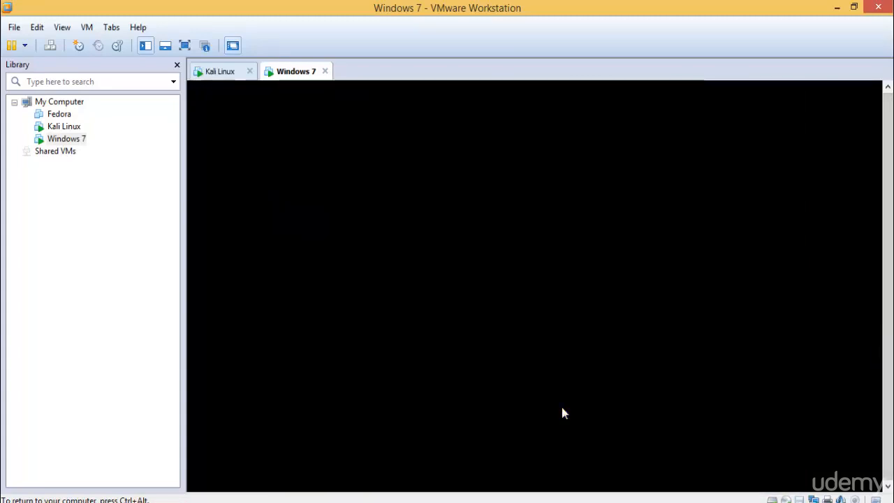
pyautogui.hotkey('ctrl', 'alt')
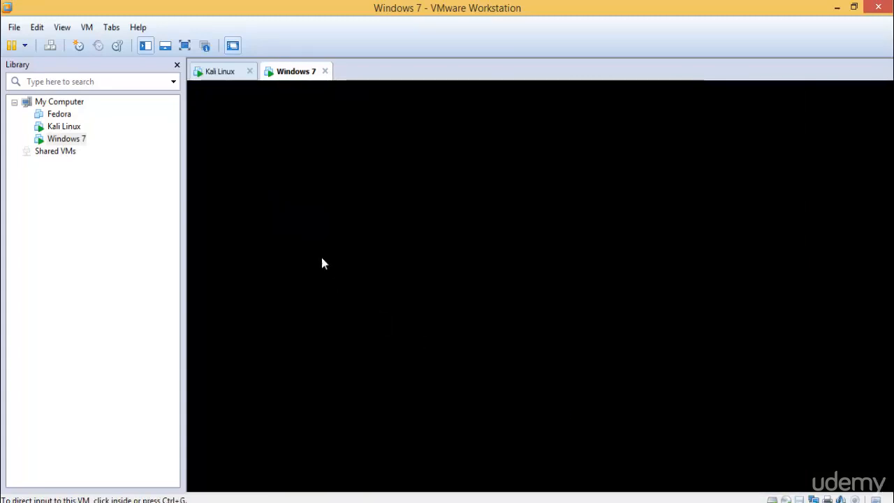
# Step: Show the Kali Linux VM full screen and close the Home file manager window
pyautogui.click(225, 72)
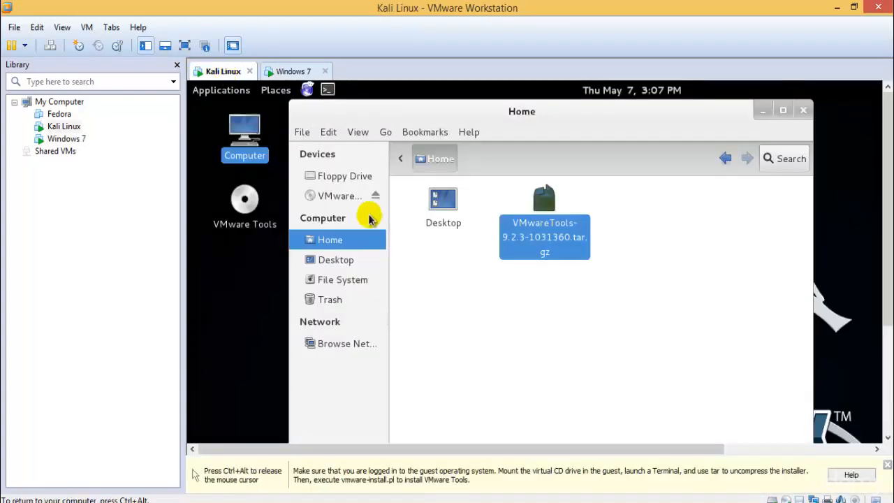
pyautogui.click(184, 46)
pyautogui.click(443, 235)
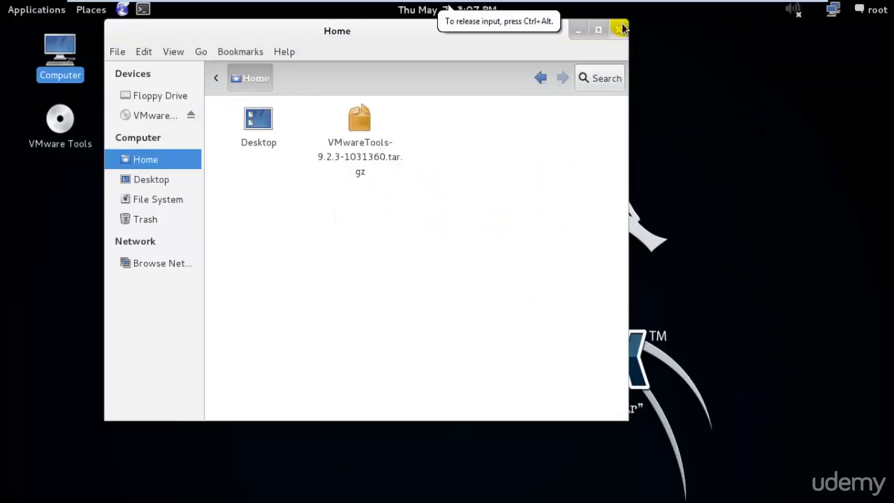
pyautogui.click(621, 29)
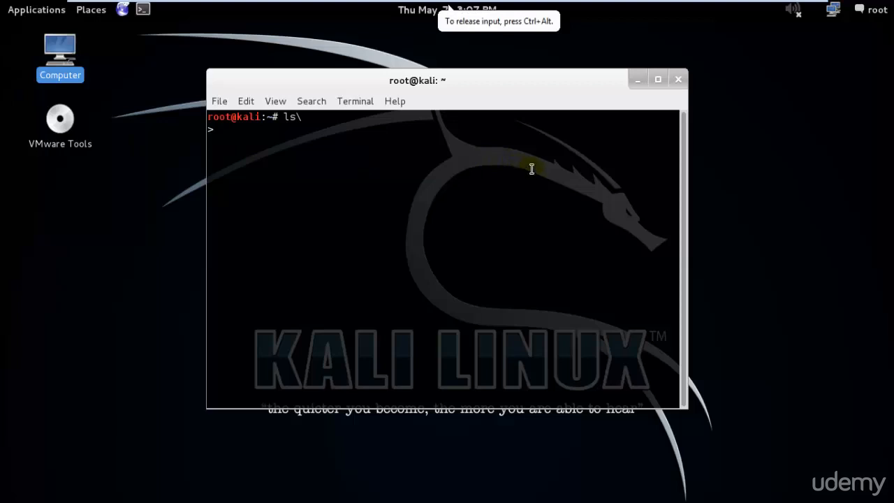
# Step: Dismiss the permanent-delete prompt for the tar.gz and close the old terminal
pyautogui.moveTo(690, 197); pyautogui.dragTo(643, 211)
pyautogui.hotkey('shift', 'Delete')
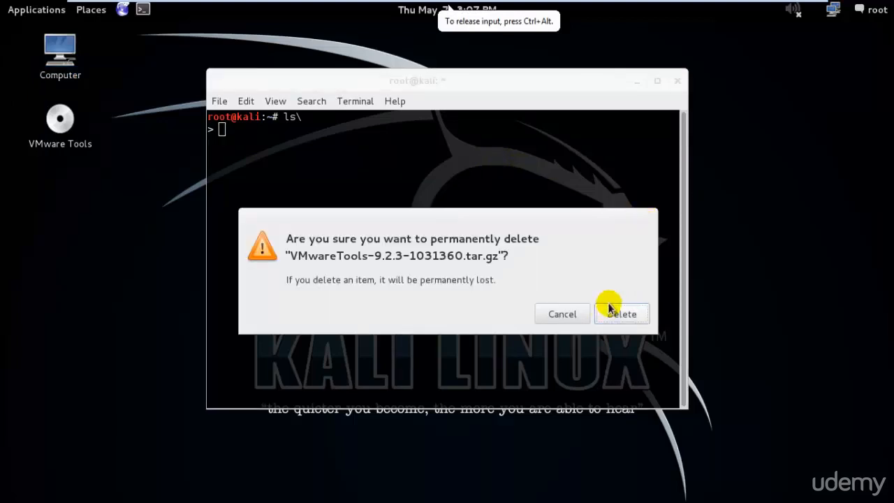
pyautogui.click(576, 314)
pyautogui.click(677, 82)
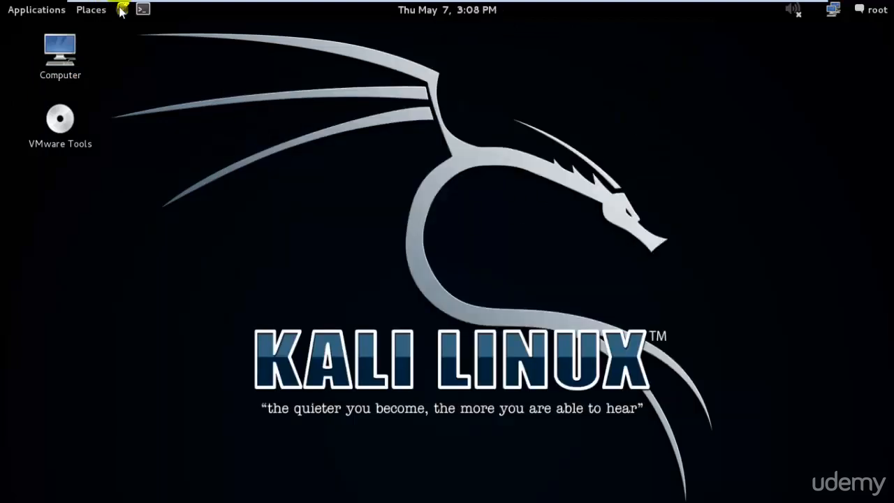
# Step: In a new terminal, run ls and pwd, then chmod +x VMwareTools-9.2.3-1031360.tar.gz
pyautogui.click(142, 9)
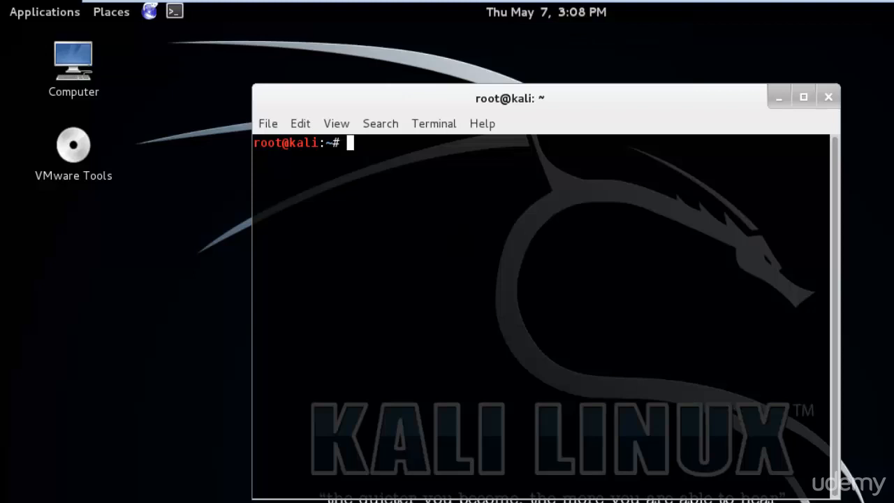
pyautogui.write('ls')
pyautogui.press('Return')
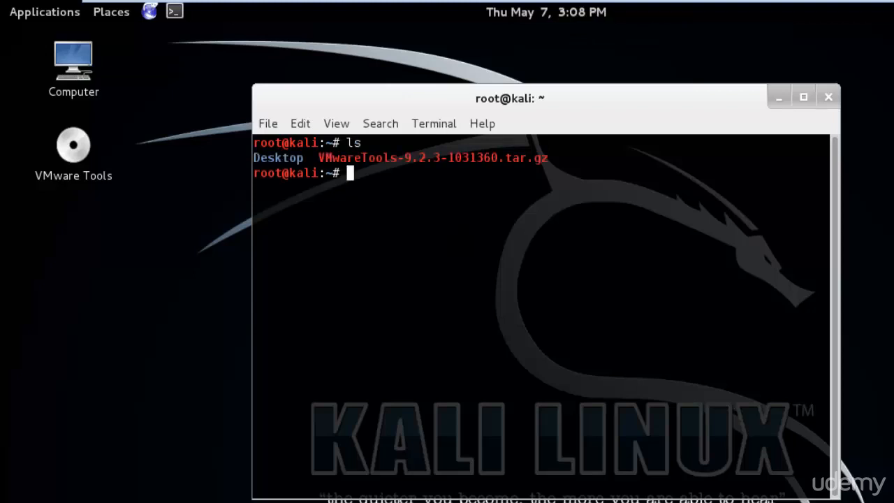
pyautogui.write('pwd')
pyautogui.press('Return')
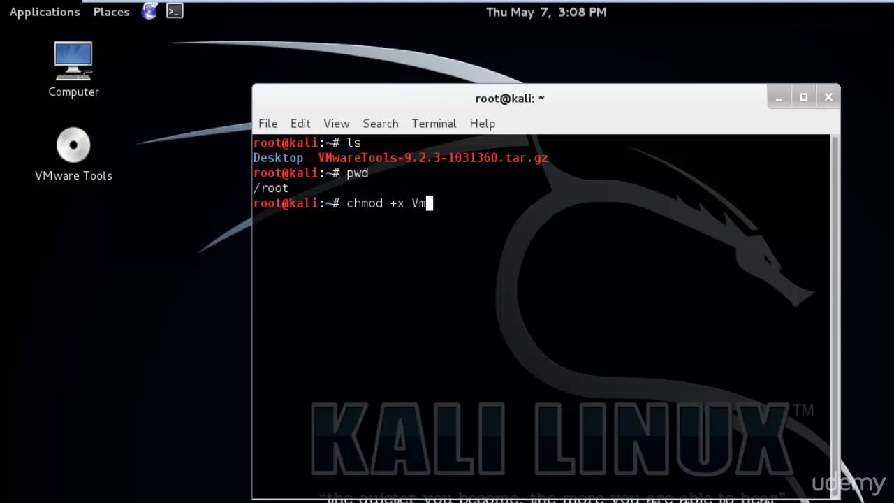
pyautogui.press('Tab')
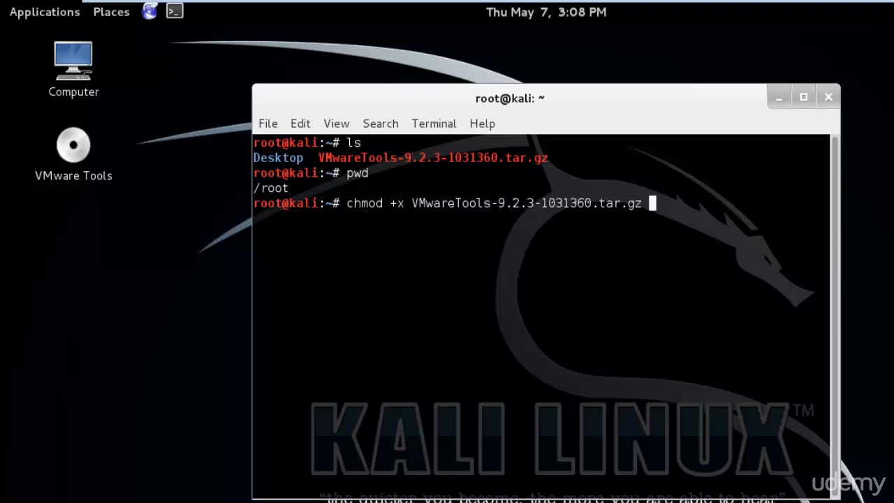
pyautogui.press('Return')
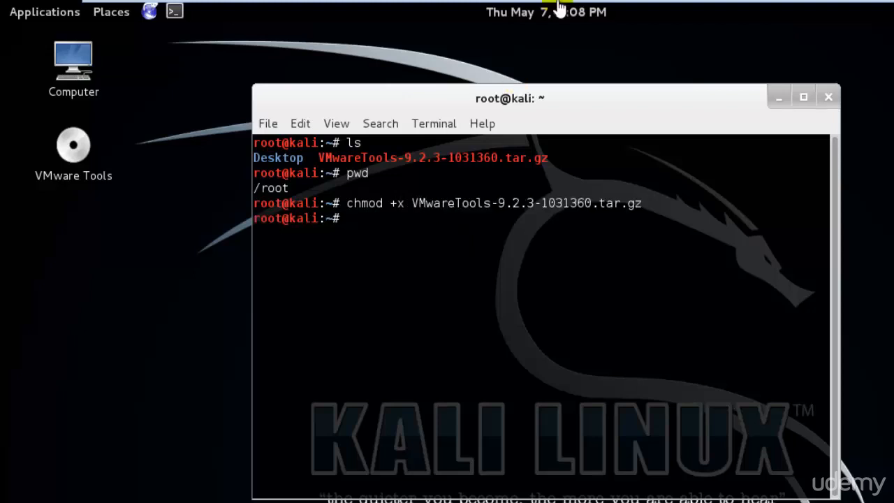
# Step: Switch to the Windows 7 VM and open its Display settings from the desktop
pyautogui.click(806, 12)
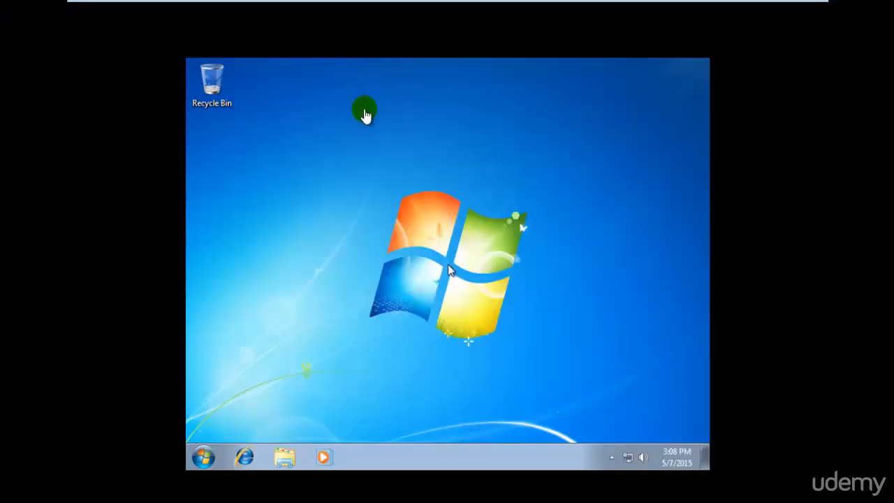
pyautogui.click(259, 419)
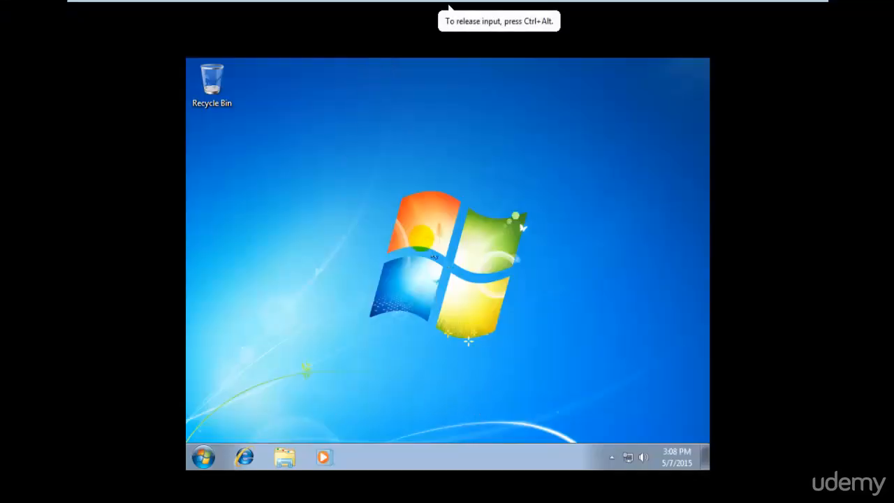
pyautogui.rightClick(424, 237)
pyautogui.click(479, 383)
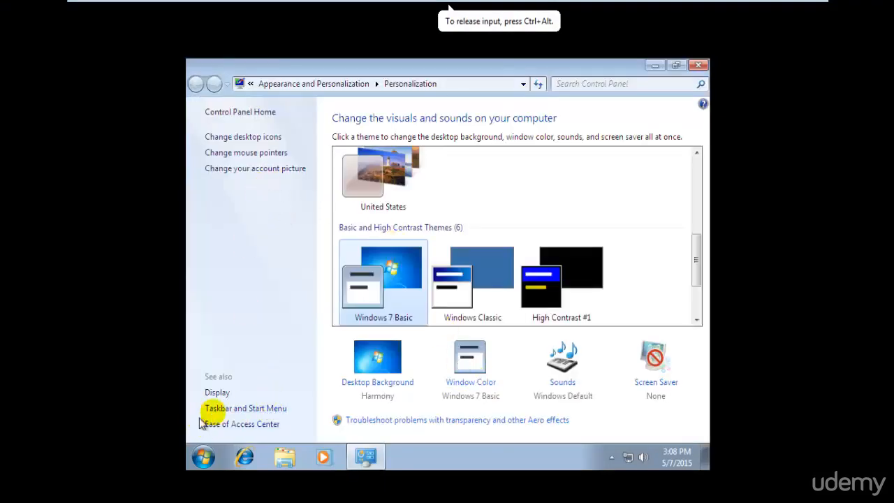
pyautogui.click(218, 393)
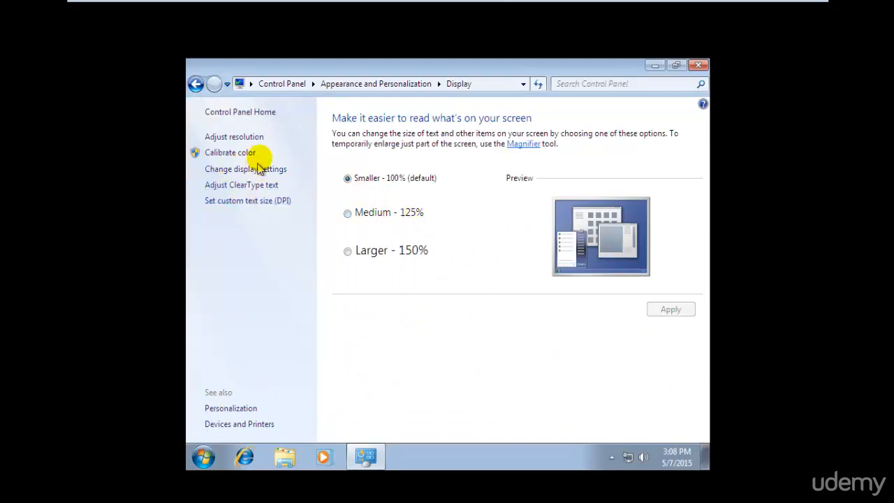
# Step: Set the Windows 7 screen resolution to 1366 × 768, keep it, and close the settings
pyautogui.click(234, 136)
pyautogui.click(371, 254)
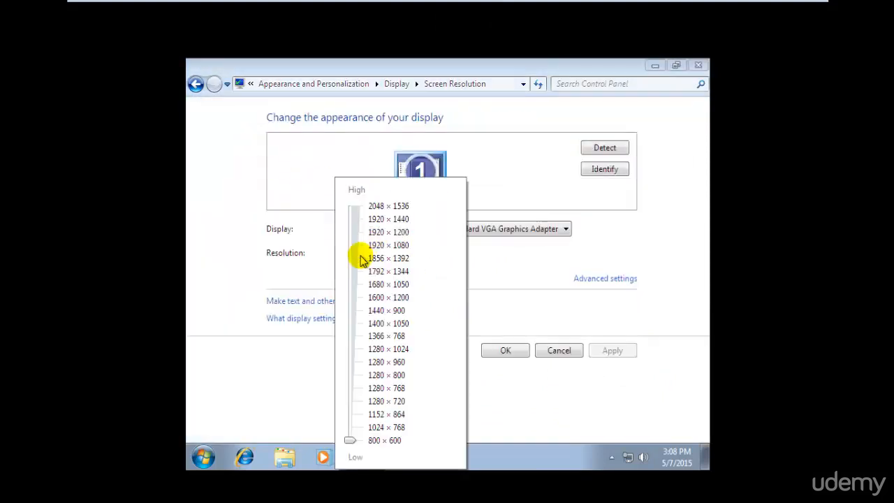
pyautogui.moveTo(349, 438); pyautogui.dragTo(352, 336)
pyautogui.click(593, 337)
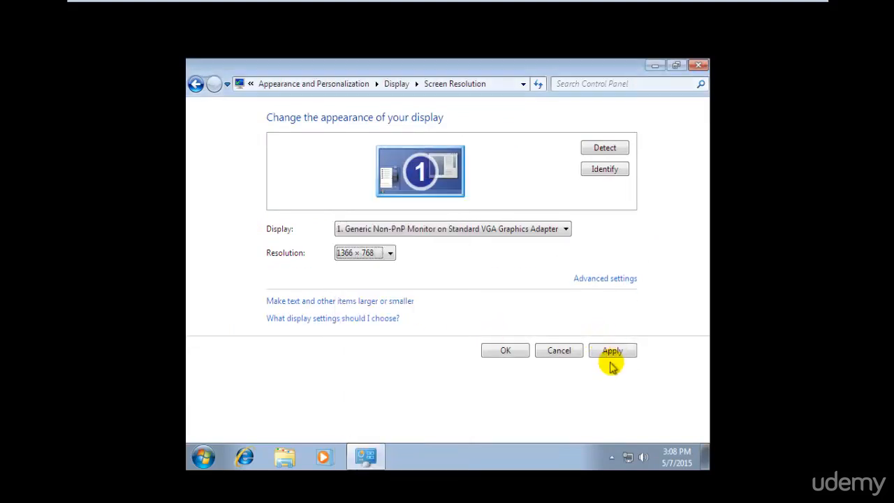
pyautogui.click(608, 352)
pyautogui.click(465, 245)
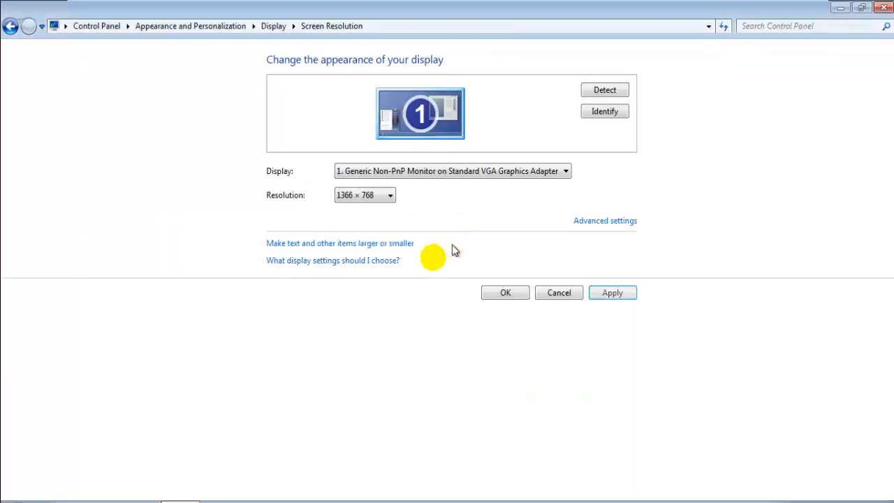
pyautogui.click(505, 292)
pyautogui.click(883, 7)
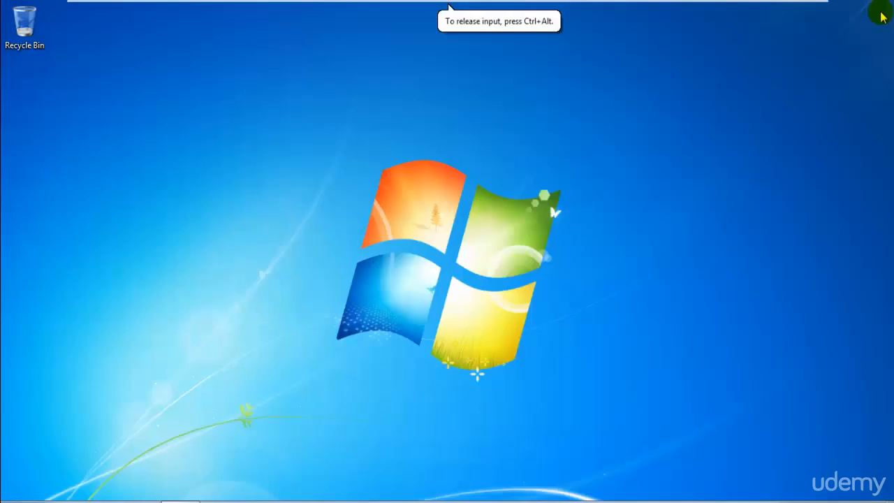
pyautogui.press('super')
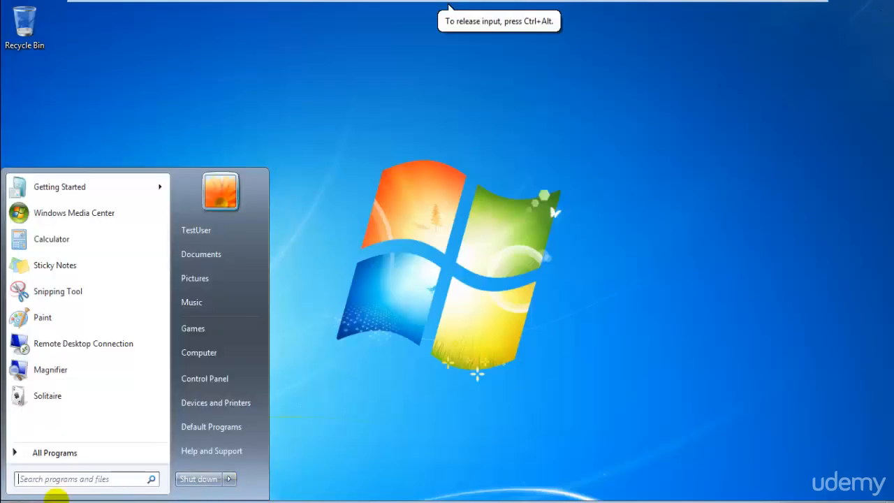
# Step: Search 'defen' to open Windows Defender, check its help options, then close it
pyautogui.click(101, 480)
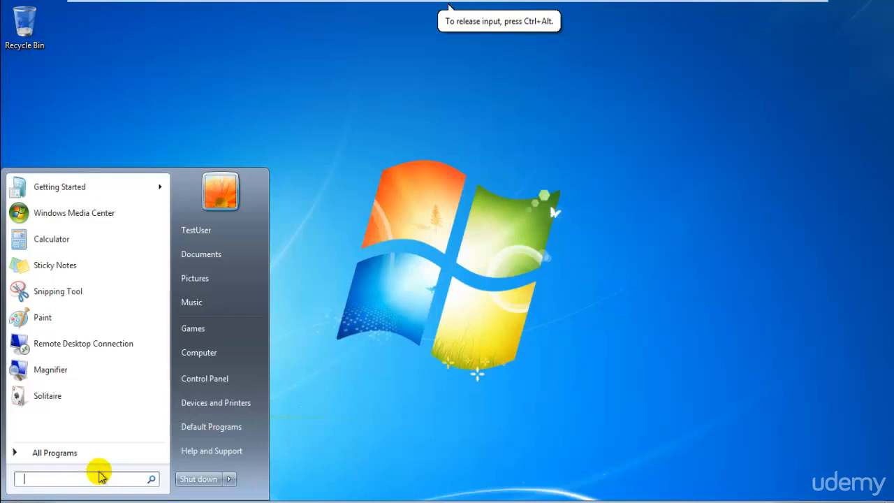
pyautogui.write('window')
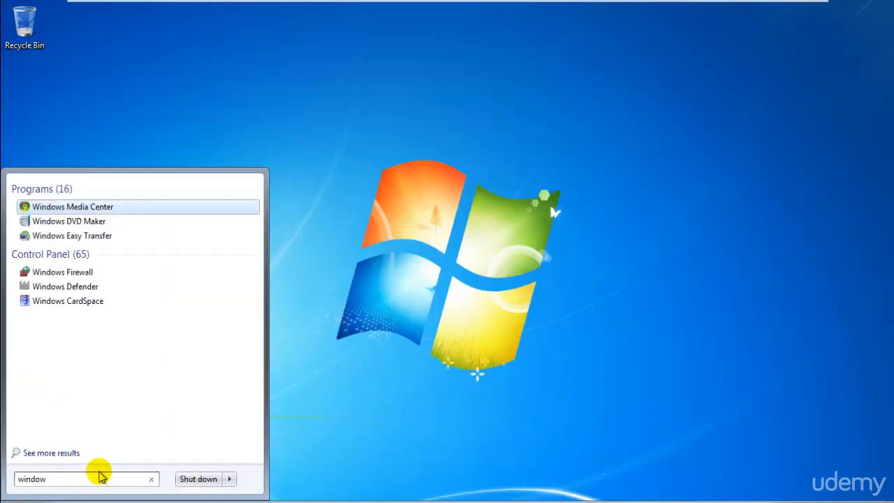
pyautogui.press('BackSpace')
pyautogui.press('BackSpace')
pyautogui.press('BackSpace')
pyautogui.press('BackSpace')
pyautogui.press('BackSpace')
pyautogui.write('defen')
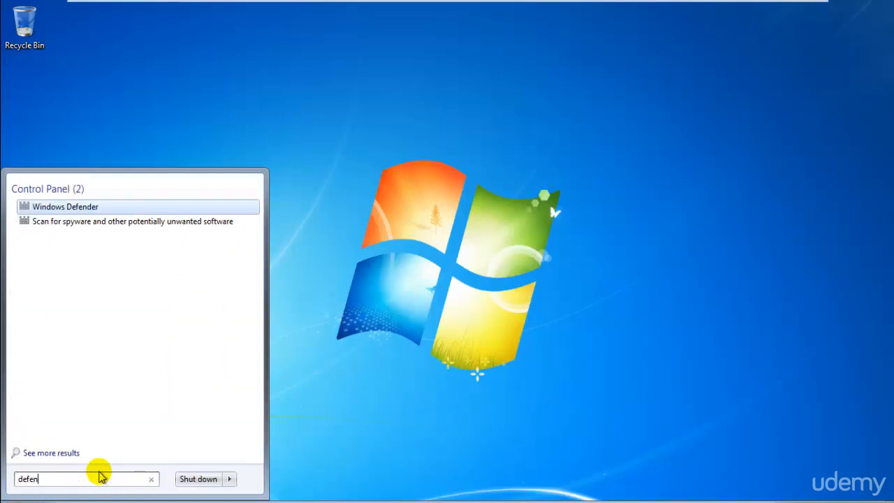
pyautogui.press('Return')
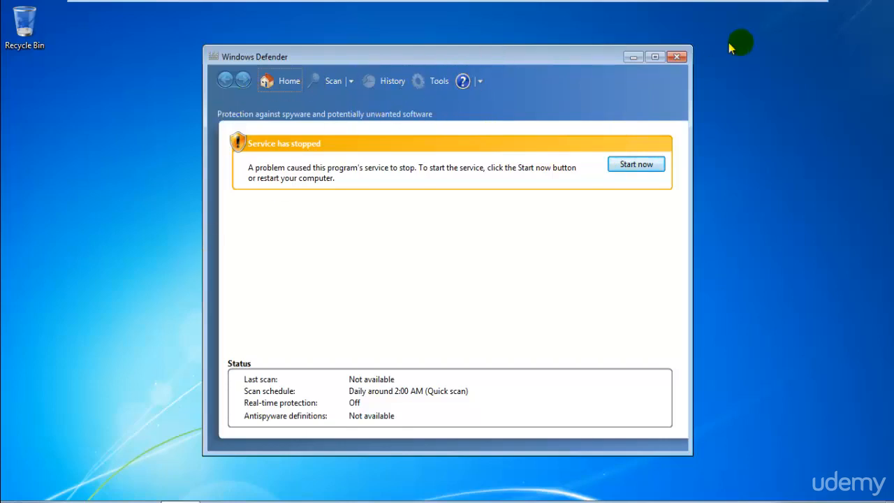
pyautogui.click(480, 82)
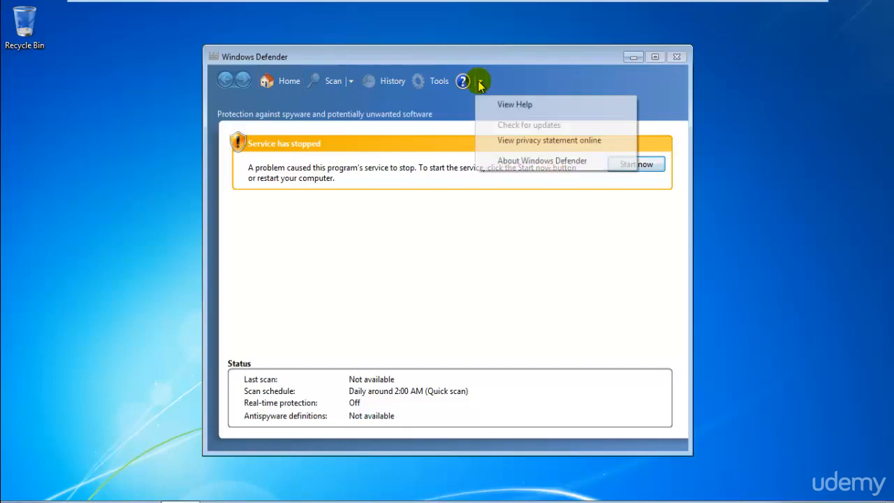
pyautogui.click(481, 83)
pyautogui.click(480, 84)
pyautogui.click(413, 369)
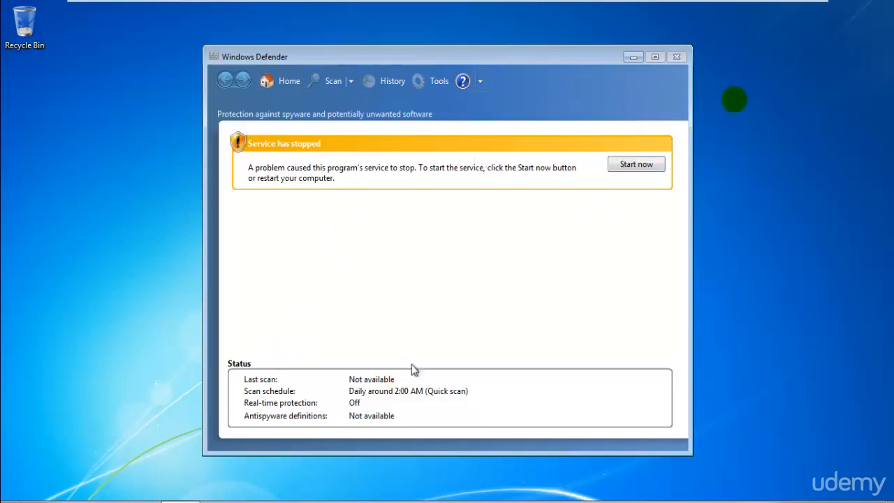
pyautogui.click(679, 60)
# Step: Shut down the Windows 7 guest and exit full-screen view
pyautogui.click(16, 501)
pyautogui.click(193, 483)
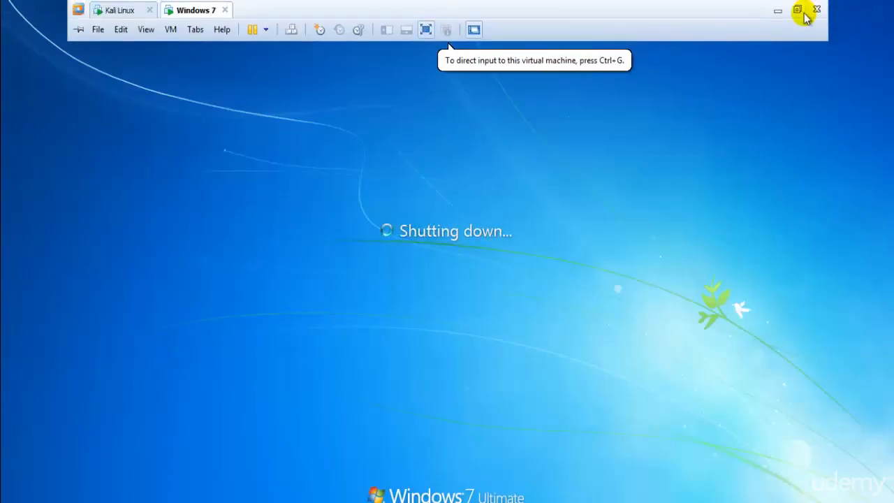
pyautogui.click(802, 11)
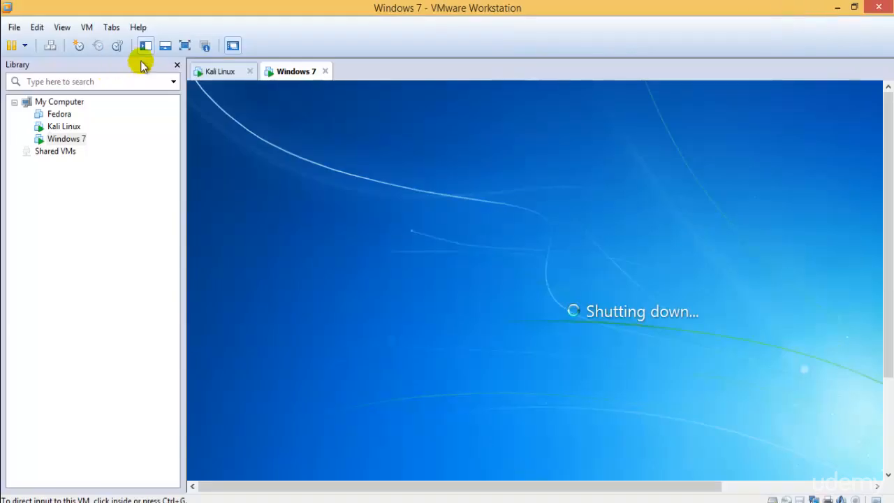
# Step: Show Kali full screen and run tar -xf VMwareTools-9.2.3-1031360.tar.gz in the terminal
pyautogui.click(221, 73)
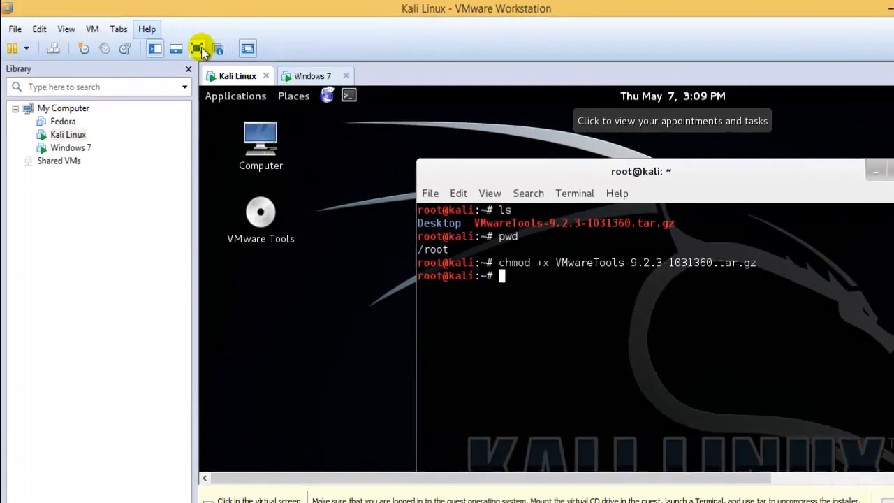
pyautogui.click(197, 49)
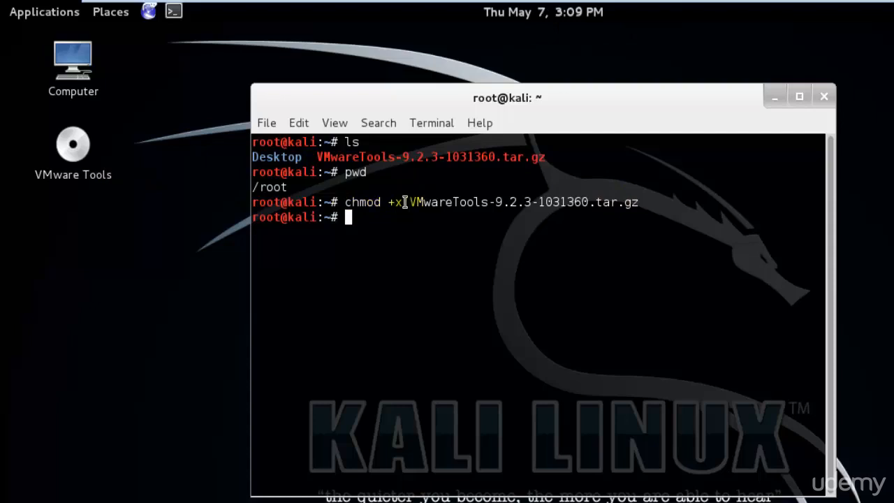
pyautogui.moveTo(346, 202); pyautogui.dragTo(405, 203)
pyautogui.click(421, 279)
pyautogui.moveTo(412, 203); pyautogui.dragTo(638, 202)
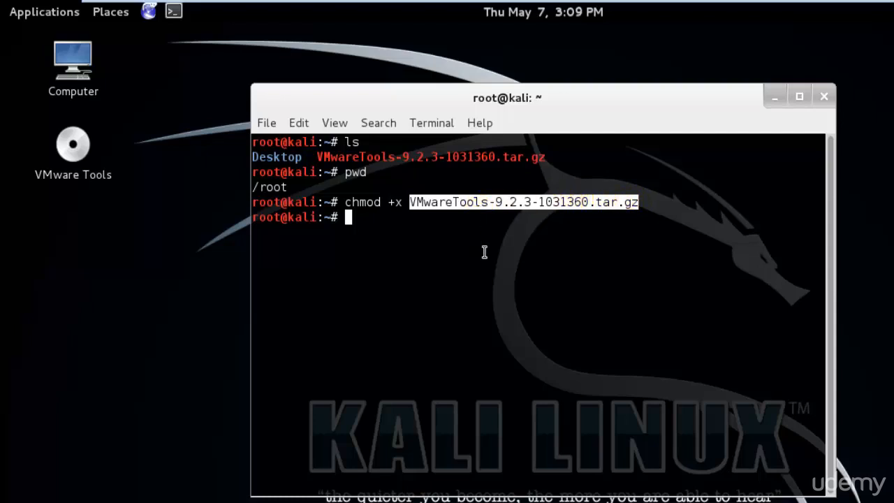
pyautogui.write('tar -xf')
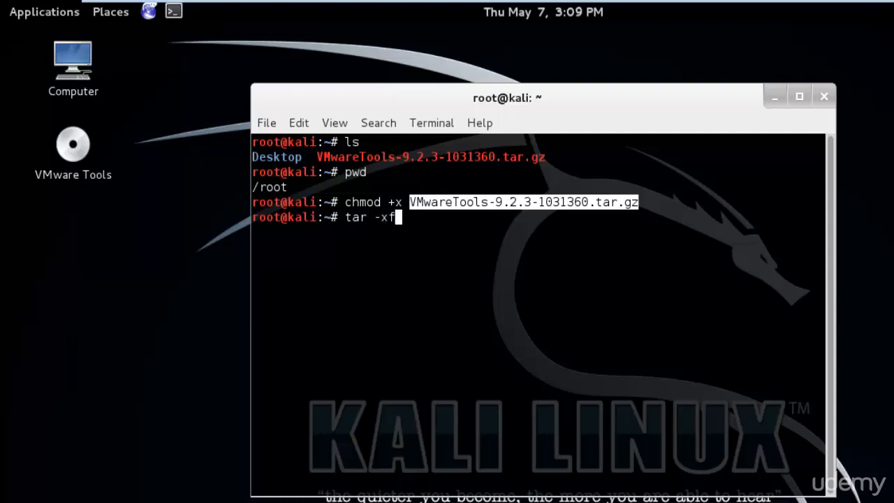
pyautogui.write(' VM')
pyautogui.press('Tab')
pyautogui.press('Return')
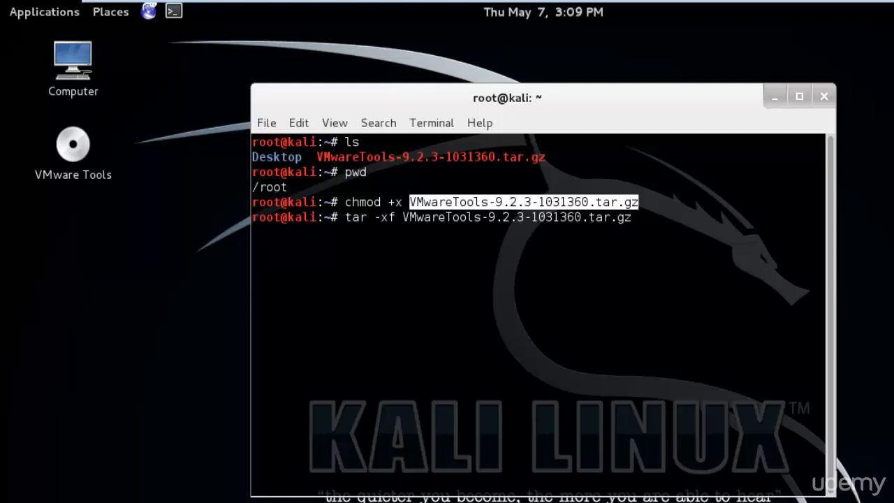
# Step: Exit full screen, close the Windows 7 tab, and return Kali to full screen
pyautogui.hotkey('ctrl', 'alt')
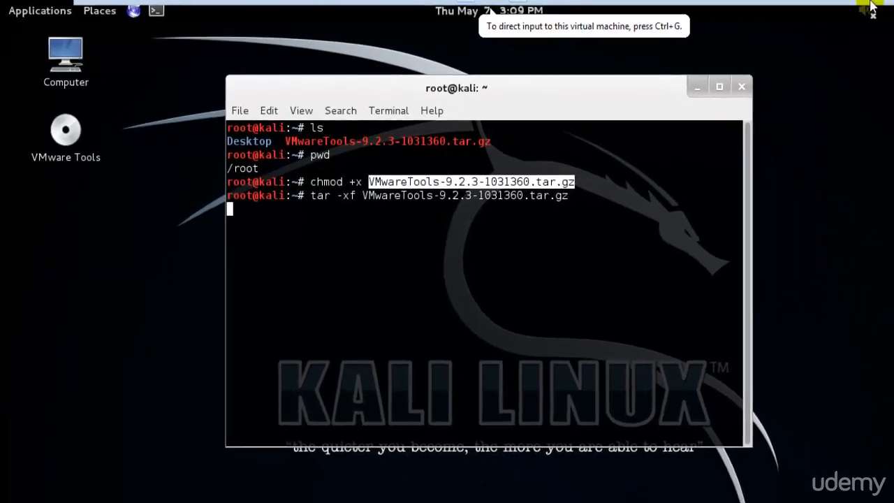
pyautogui.click(868, 10)
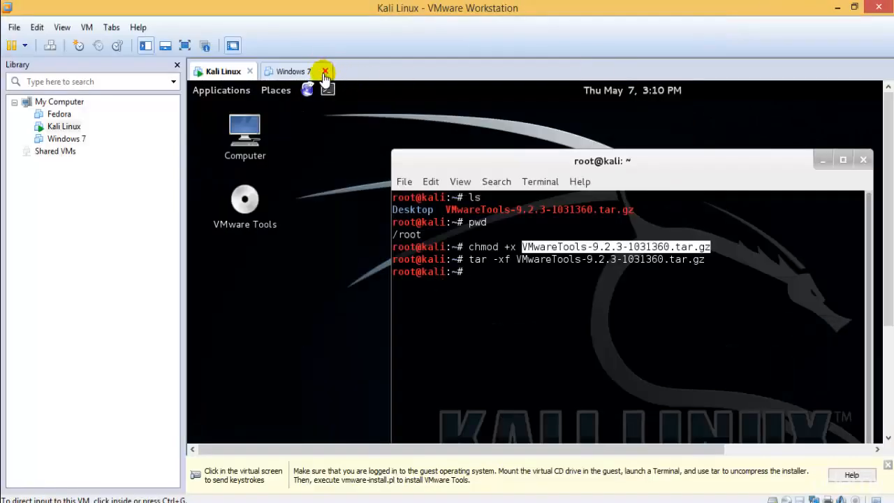
pyautogui.click(325, 72)
pyautogui.click(185, 46)
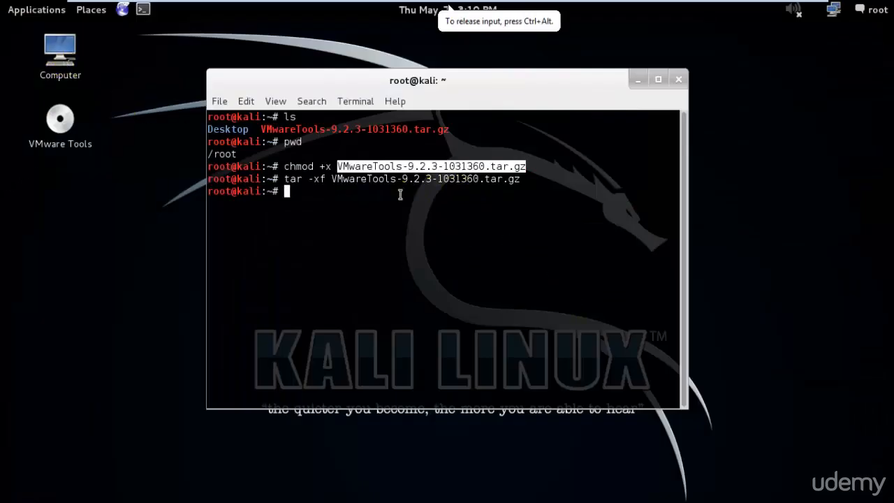
pyautogui.moveTo(284, 180); pyautogui.dragTo(530, 180)
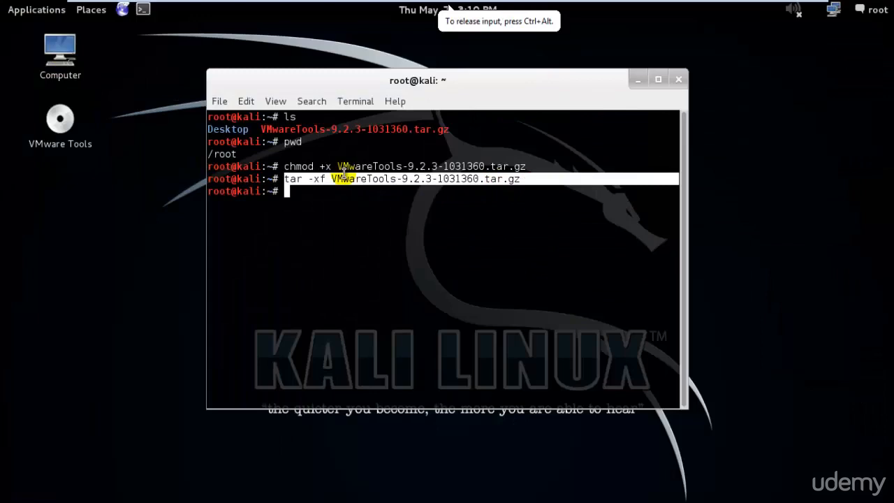
pyautogui.doubleClick(64, 49)
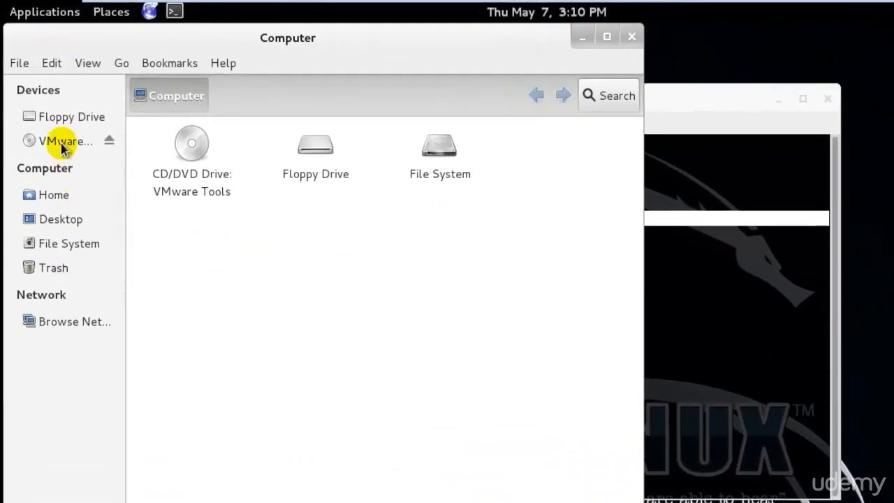
pyautogui.click(48, 193)
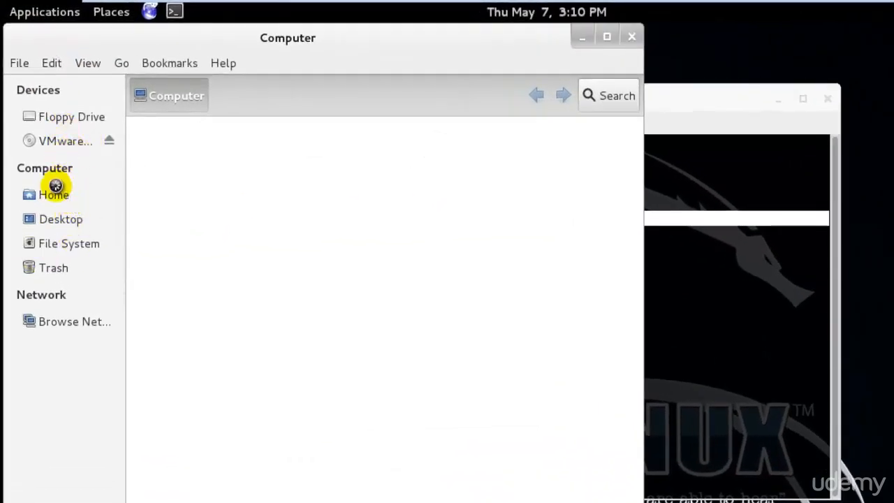
pyautogui.click(423, 195)
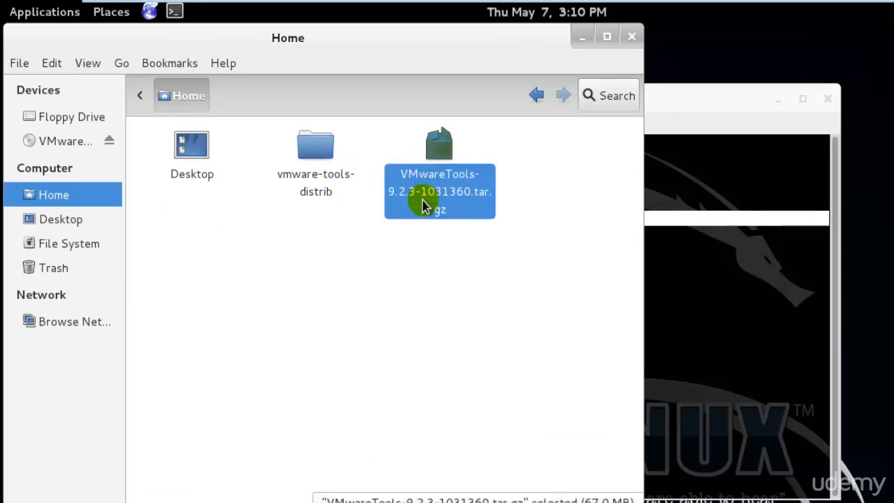
pyautogui.doubleClick(315, 153)
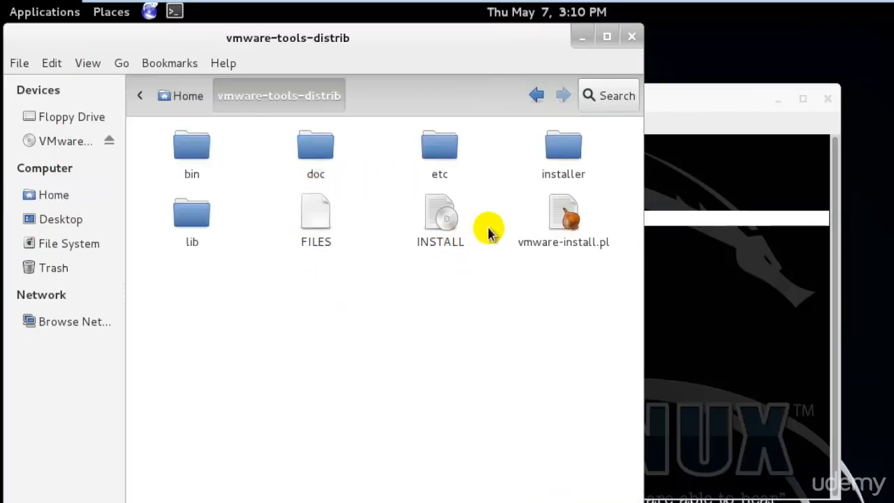
pyautogui.click(155, 95)
pyautogui.doubleClick(316, 131)
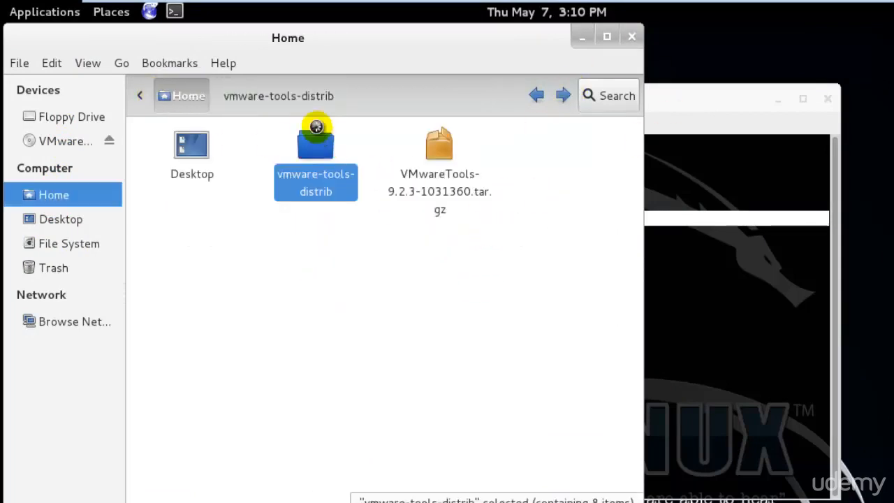
pyautogui.click(631, 36)
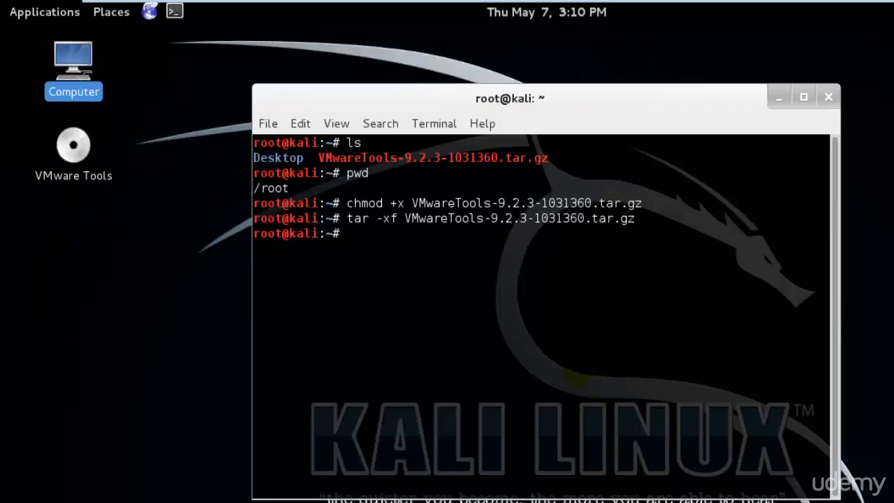
# Step: List the home folder, cd into vmware-tools-distrib, and list its files
pyautogui.write('cd VM')
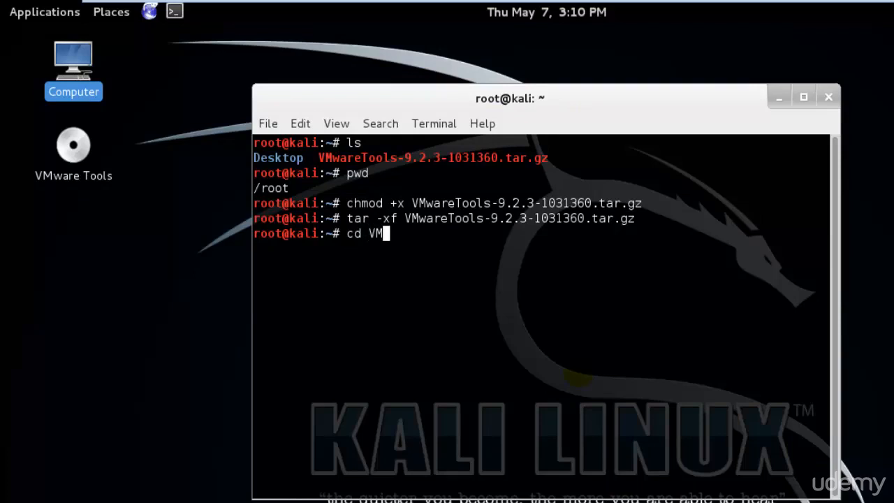
pyautogui.press('BackSpace')
pyautogui.press('BackSpace')
pyautogui.press('BackSpace')
pyautogui.press('BackSpace')
pyautogui.press('BackSpace')
pyautogui.write('ls')
pyautogui.press('Return')
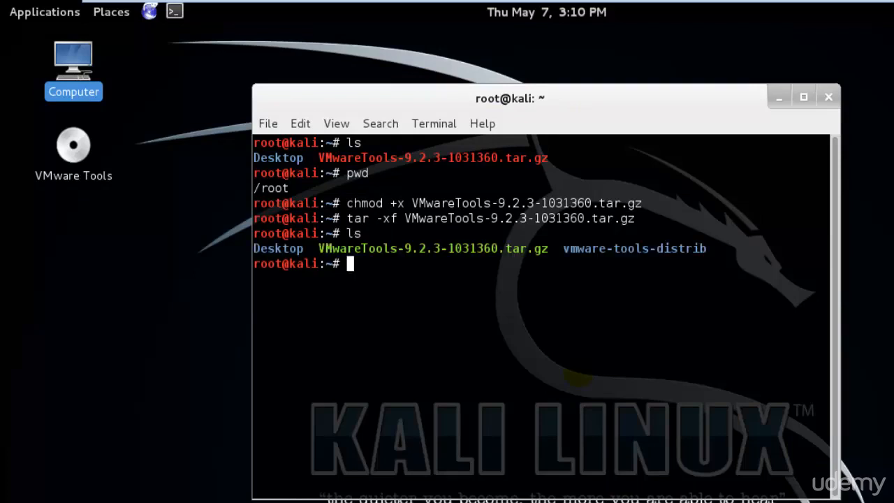
pyautogui.write('cd vm')
pyautogui.press('Tab')
pyautogui.press('Return')
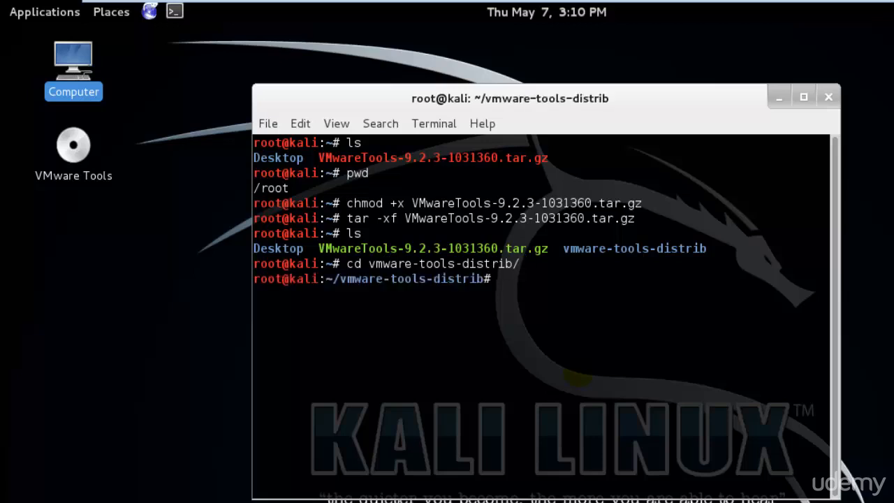
pyautogui.write('ls')
pyautogui.press('Return')
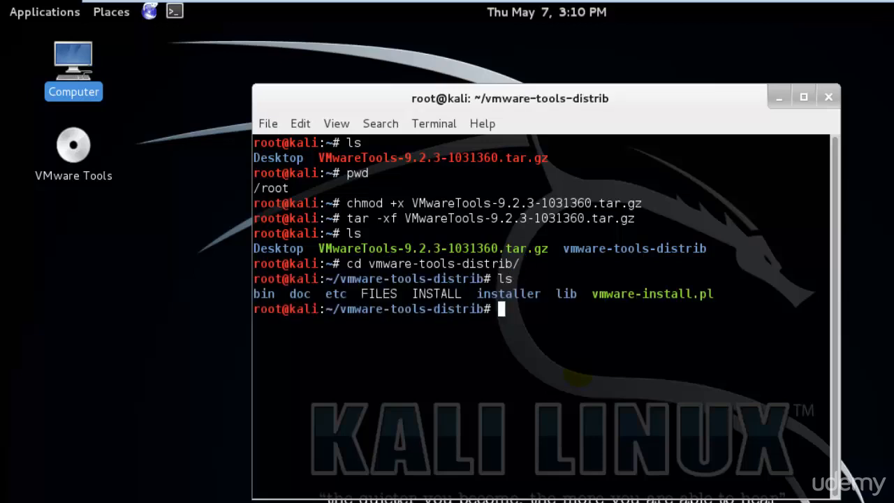
# Step: Open Home > vmware-tools-distrib in the file manager and select vmware-install.pl
pyautogui.doubleClick(70, 64)
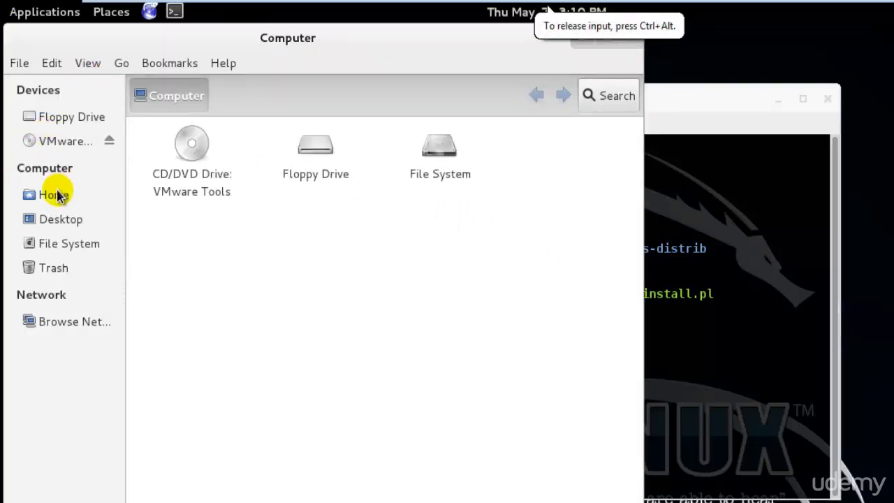
pyautogui.click(56, 195)
pyautogui.doubleClick(313, 158)
pyautogui.click(562, 222)
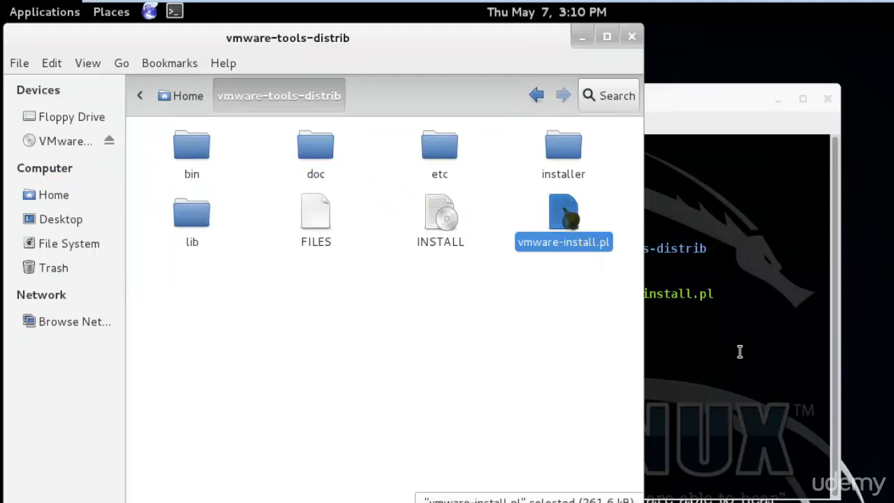
pyautogui.click(767, 328)
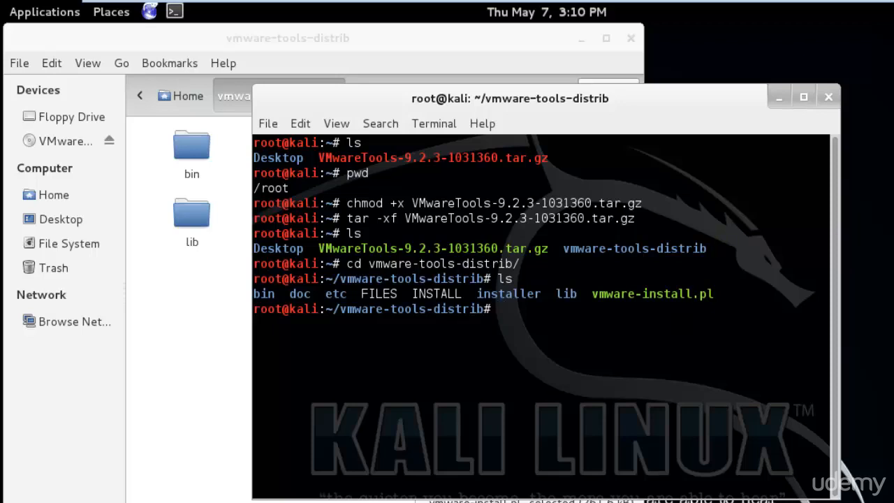
# Step: Run ./vmware-install.pl, accepting default directories, Host-Guest Filesystem and the gcc path
pyautogui.write('./v')
pyautogui.press('Tab')
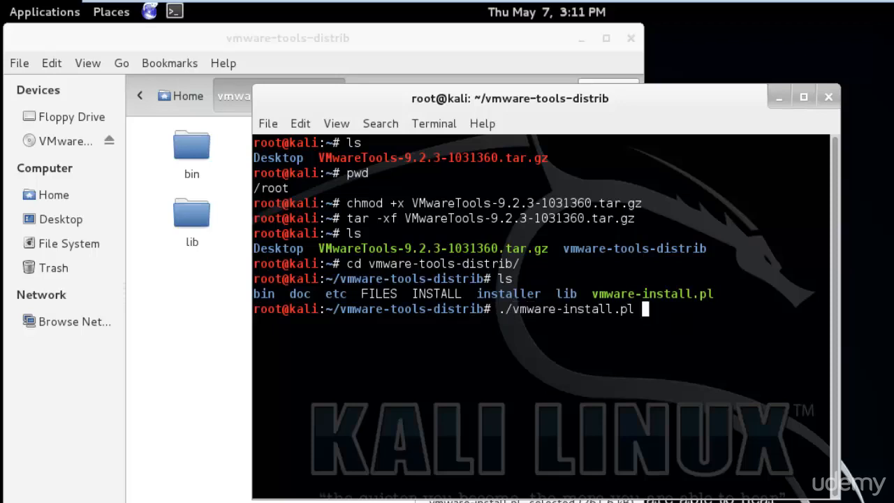
pyautogui.press('Return')
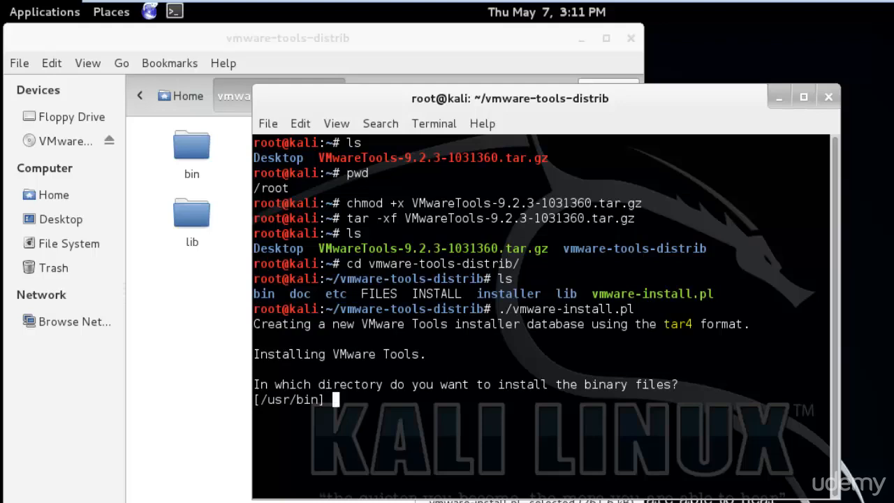
pyautogui.press('Return')
pyautogui.press('Return')
pyautogui.press('Return')
pyautogui.press('Return')
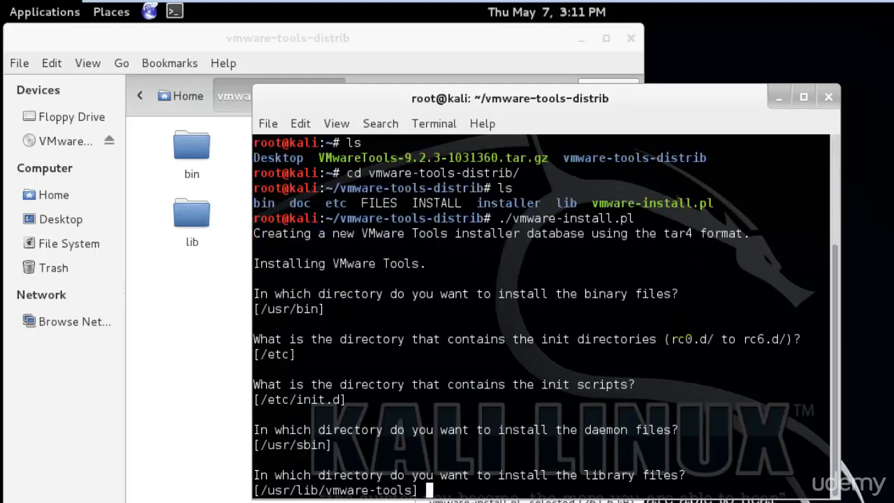
pyautogui.press('Return')
pyautogui.press('Return')
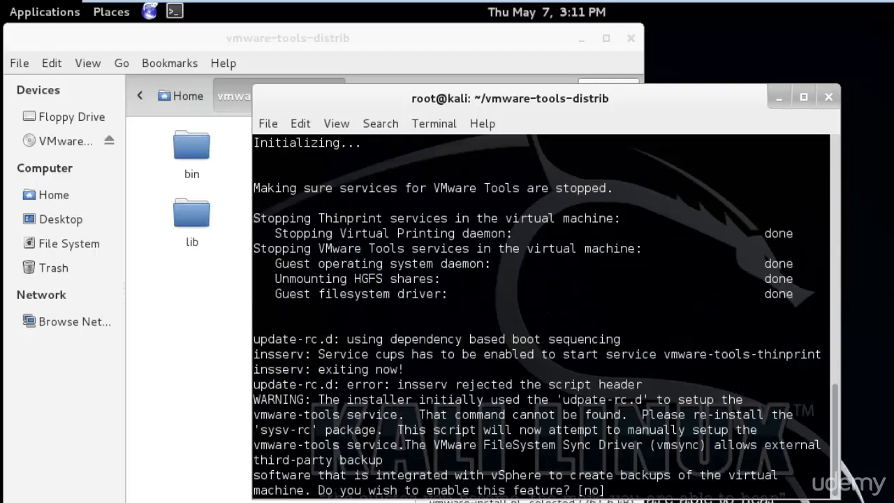
pyautogui.press('Return')
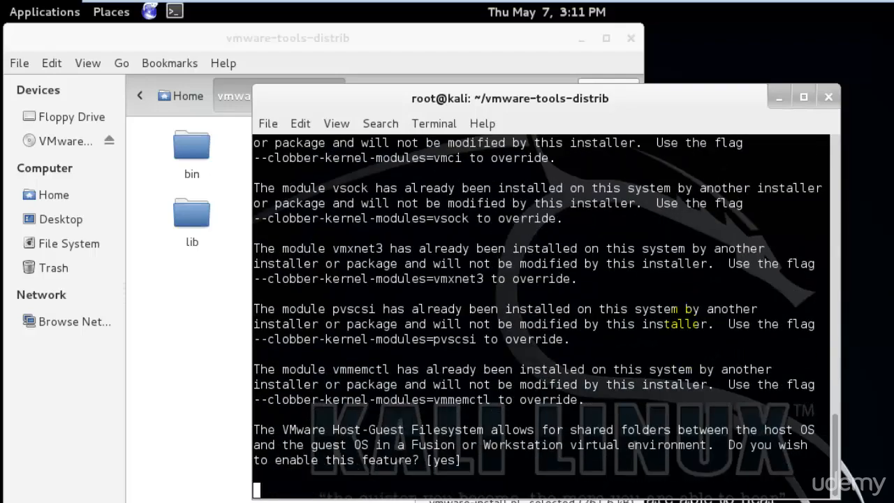
pyautogui.press('Return')
pyautogui.press('Return')
pyautogui.press('Return')
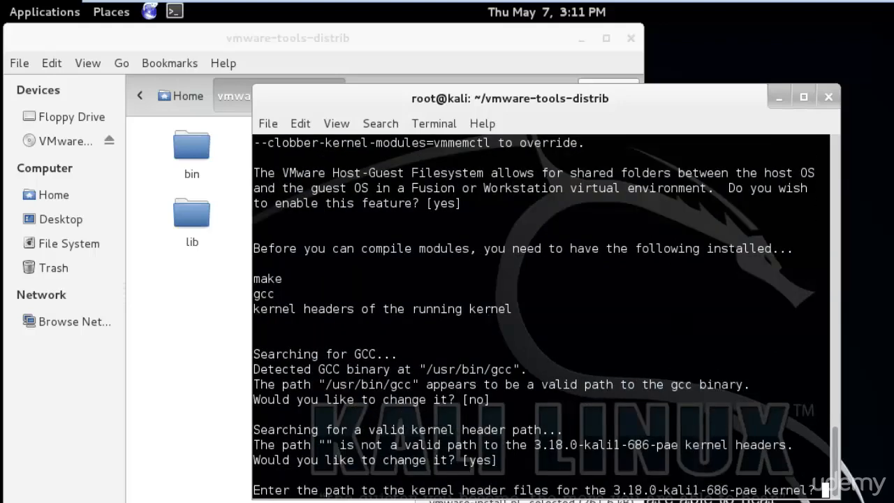
# Step: Answer 'no' to the kernel header path and accept the remaining defaults to finish installing
pyautogui.press('Return')
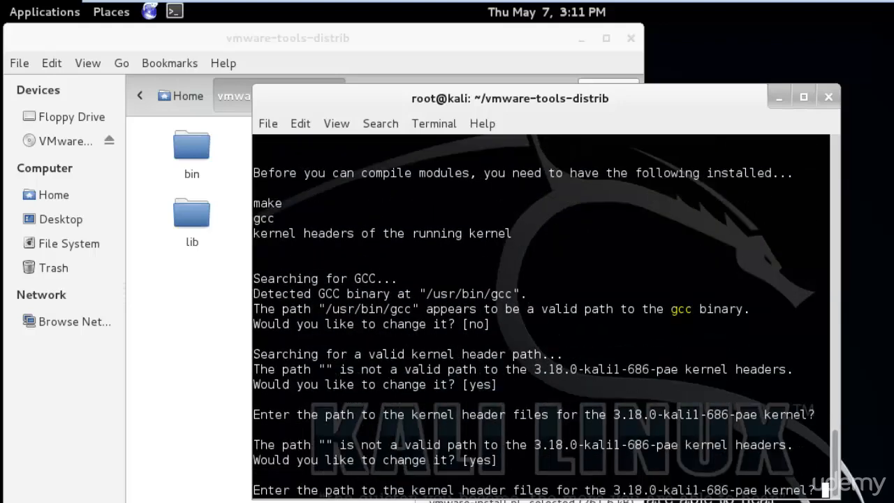
pyautogui.press('Return')
pyautogui.press('Return')
pyautogui.press('Return')
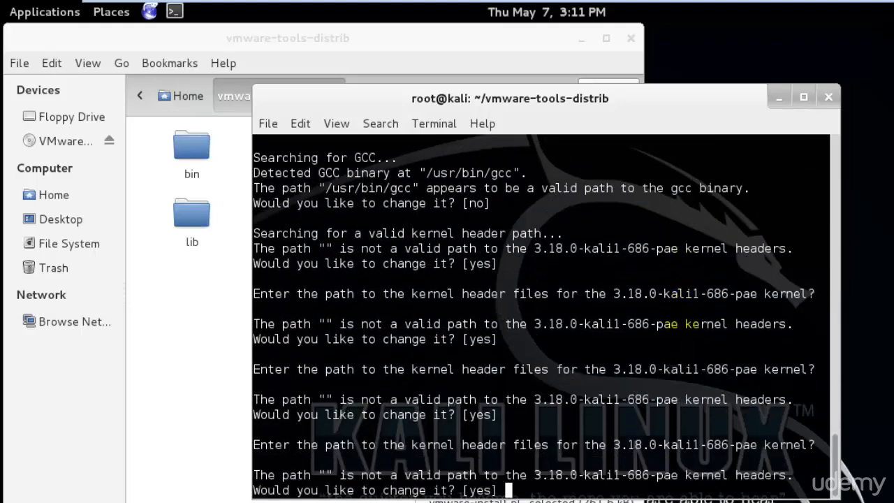
pyautogui.press('Return')
pyautogui.press('Return')
pyautogui.press('Return')
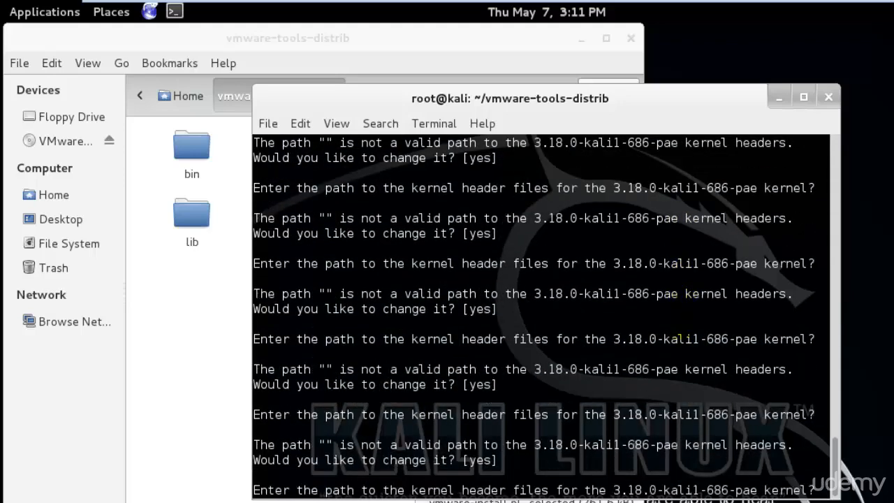
pyautogui.press('Return')
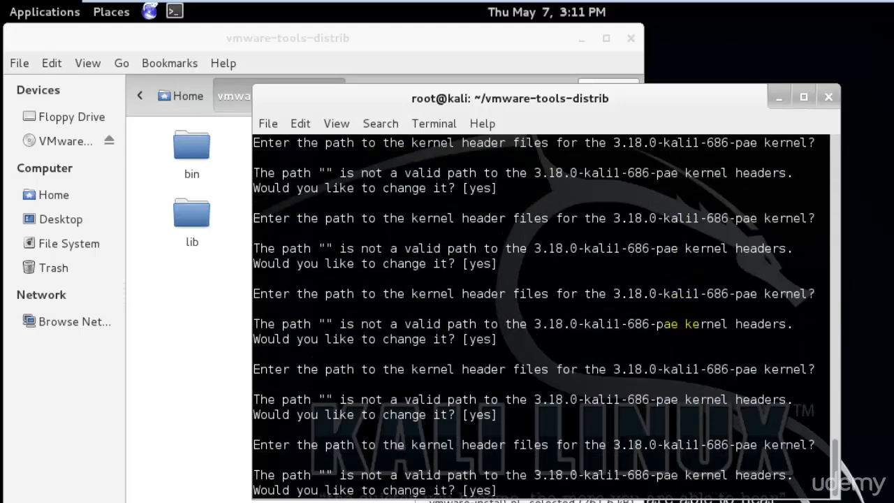
pyautogui.write('no')
pyautogui.press('Return')
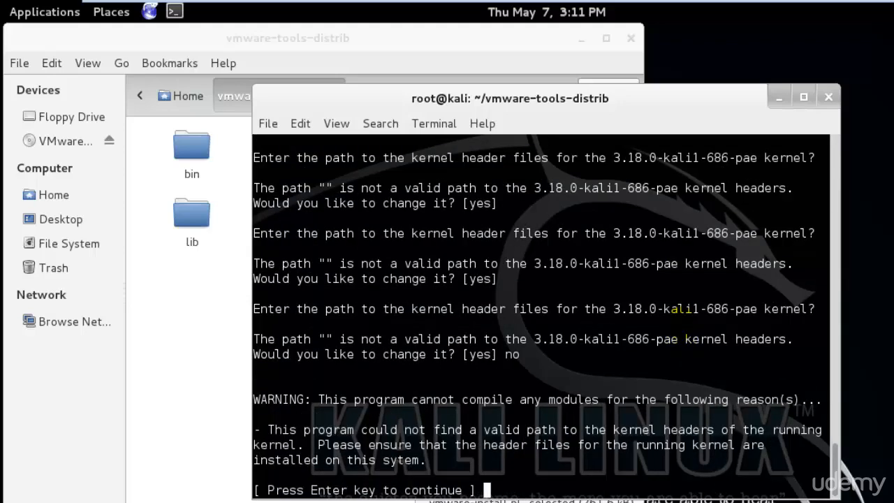
pyautogui.press('Return')
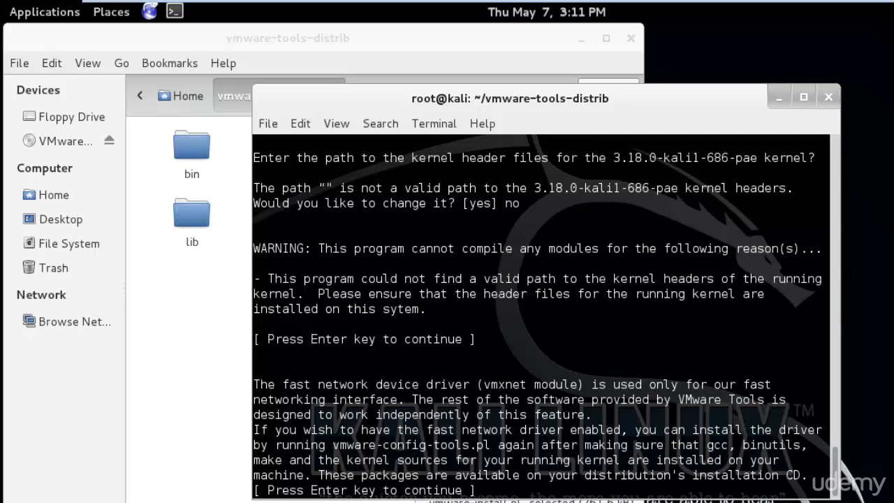
pyautogui.press('Return')
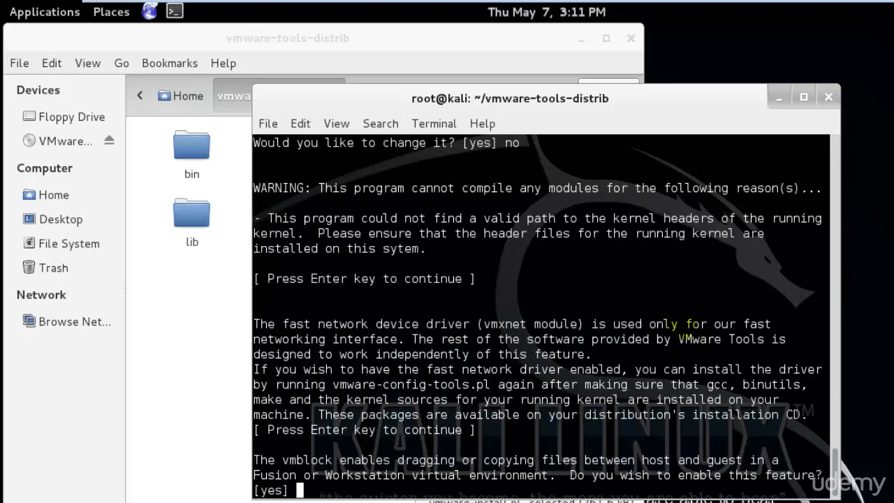
pyautogui.press('Return')
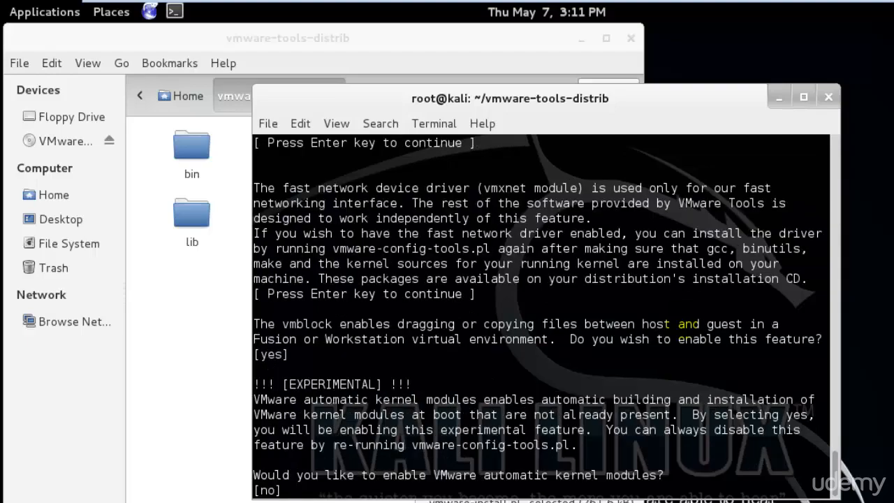
pyautogui.press('Return')
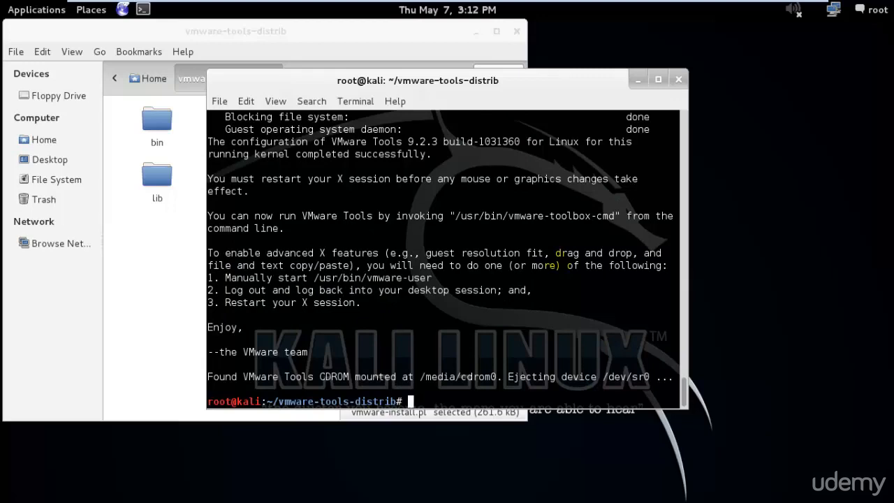
# Step: Close the terminal, delete vmware-tools-distrib and the VMware Tools tar.gz from Home, then reopen a terminal
pyautogui.write('xit')
pyautogui.press('Return')
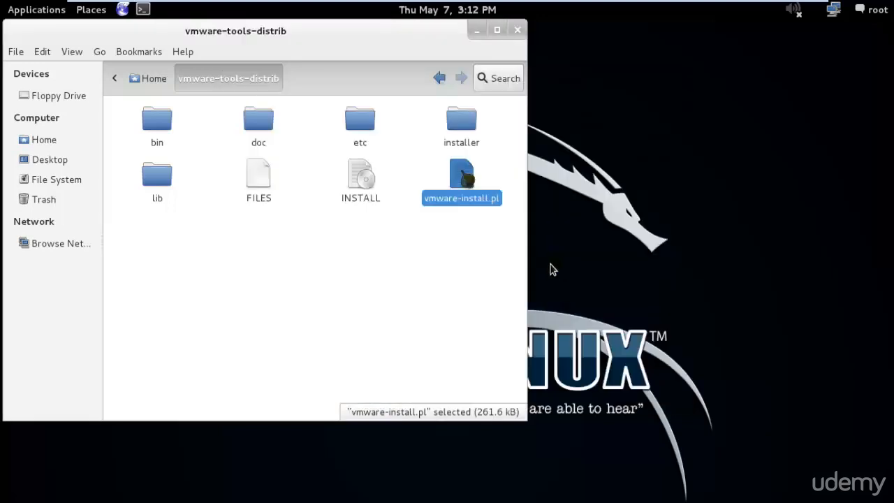
pyautogui.moveTo(419, 41); pyautogui.dragTo(482, 59)
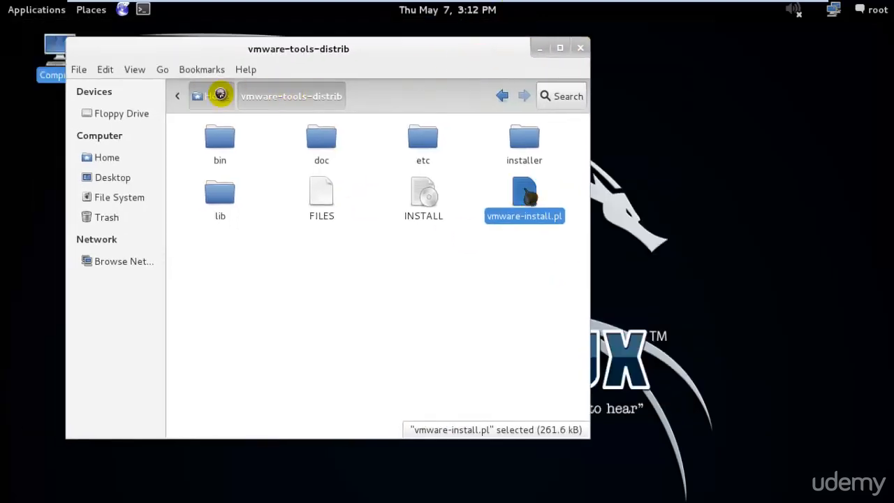
pyautogui.click(216, 96)
pyautogui.moveTo(465, 250); pyautogui.dragTo(331, 145)
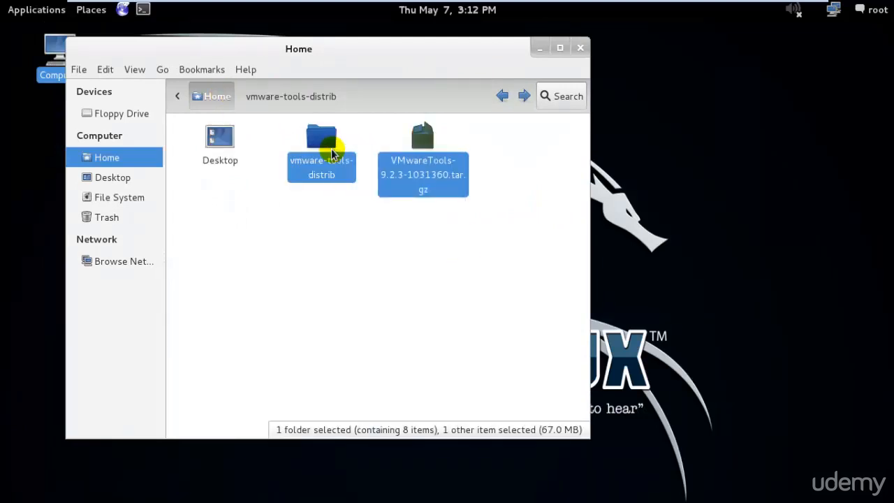
pyautogui.press('Delete')
pyautogui.click(581, 48)
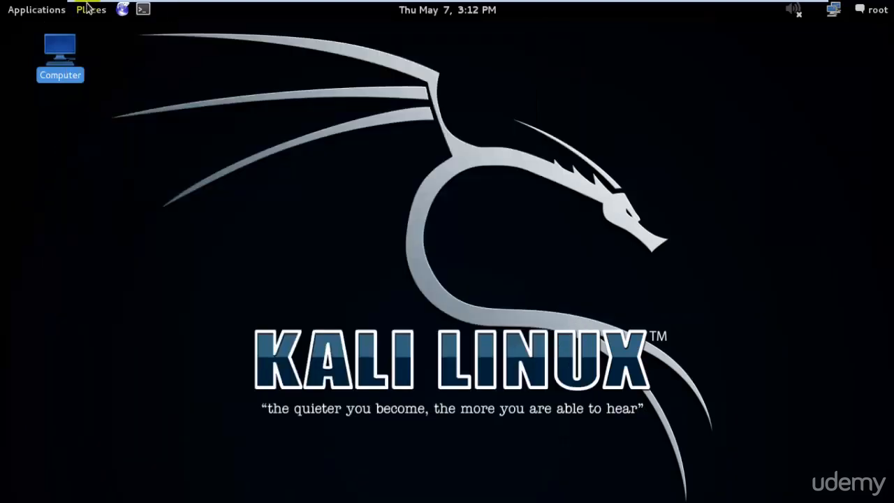
pyautogui.click(144, 8)
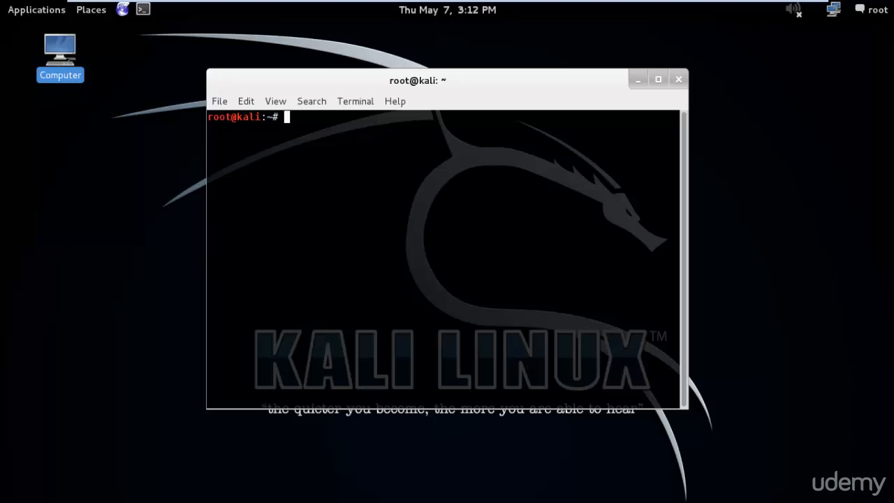
# Step: Reboot the Kali VM with the reboot command and leave full-screen mode
pyautogui.write('reboot')
pyautogui.press('Return')
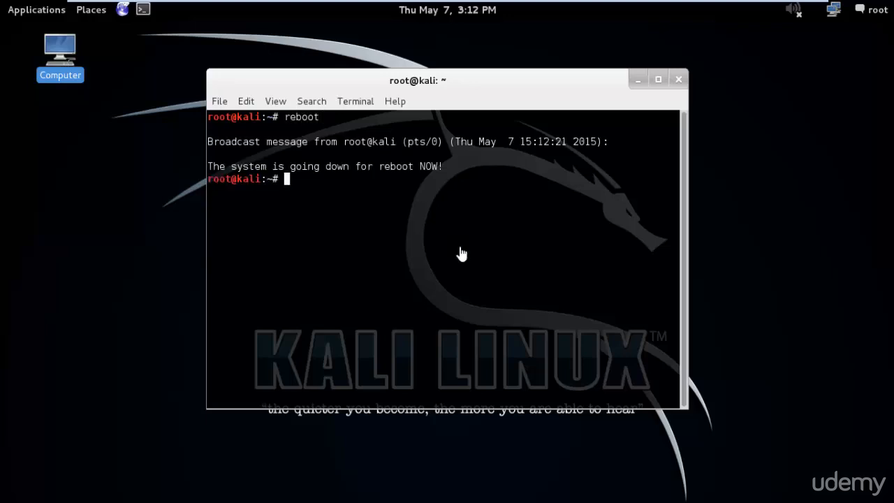
pyautogui.moveTo(742, 2)
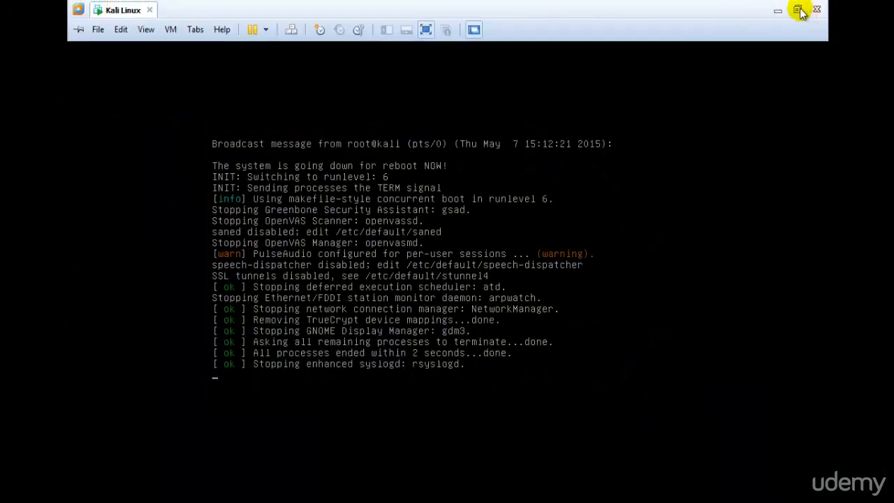
pyautogui.click(798, 10)
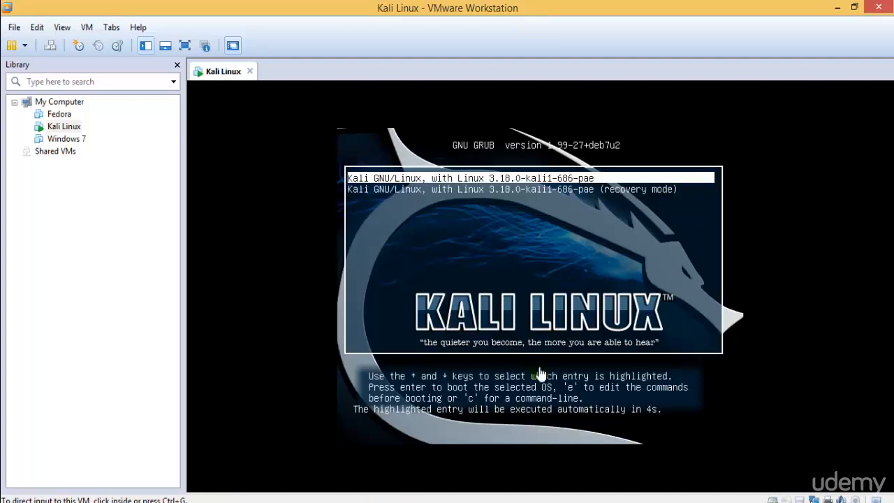
# Step: Boot the standard Kali kernel entry from the GRUB menu
pyautogui.click(584, 250)
pyautogui.press('Down')
pyautogui.press('Up')
pyautogui.press('Return')
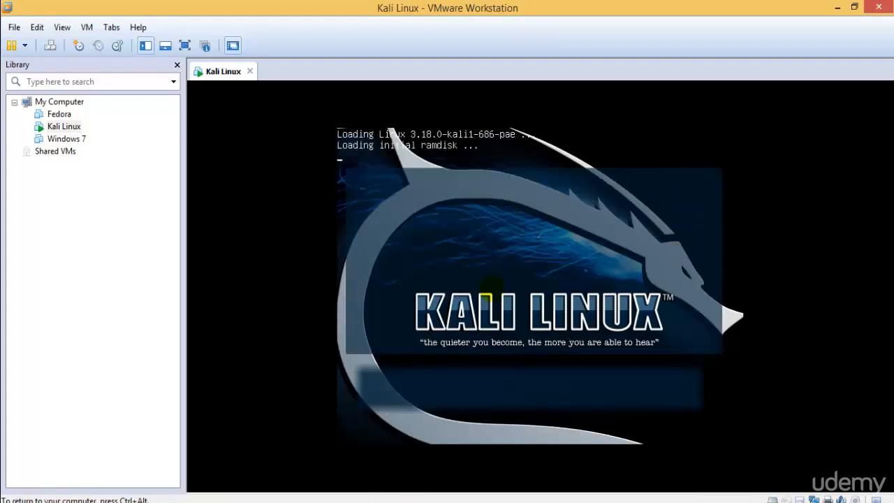